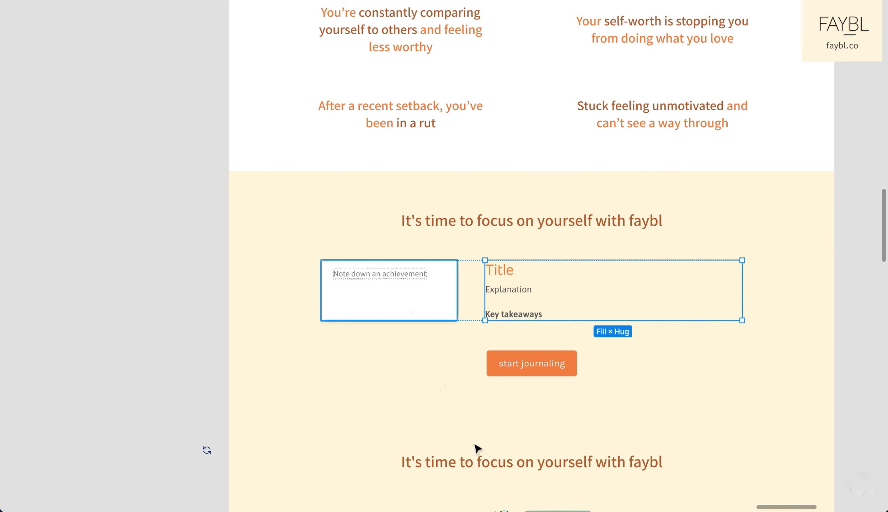
# - Enlarge the "Note down an achievement" card to 462 × 272
pyautogui.doubleClick(385, 271)
pyautogui.doubleClick(386, 272)
pyautogui.click(393, 277)
pyautogui.moveTo(419, 297); pyautogui.dragTo(456, 347)
pyautogui.click(369, 387)
pyautogui.click(432, 311)
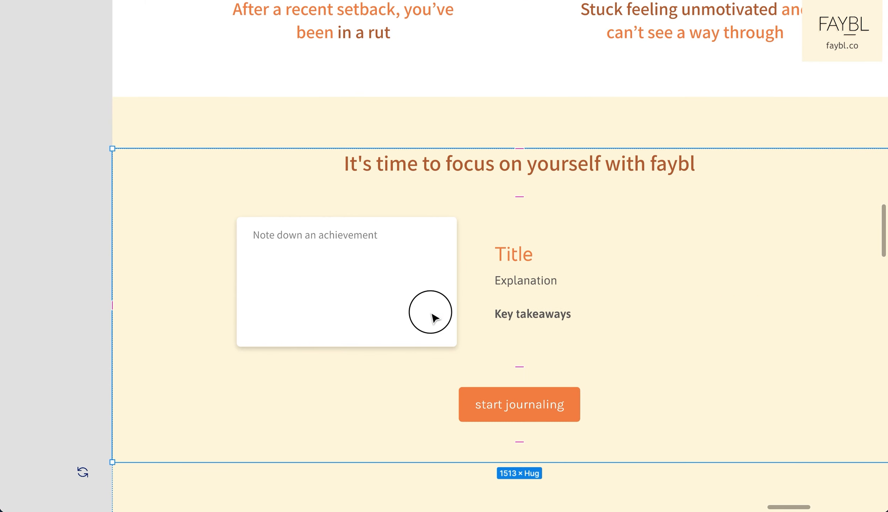
pyautogui.click(456, 348)
pyautogui.moveTo(457, 347); pyautogui.dragTo(486, 363)
pyautogui.click(419, 379)
pyautogui.hscroll(3, 410, 438)
pyautogui.scroll(-1, 411, 438)
# - Duplicate the enlarged achievement card and group it with the original inside the row frame
pyautogui.click(373, 313)
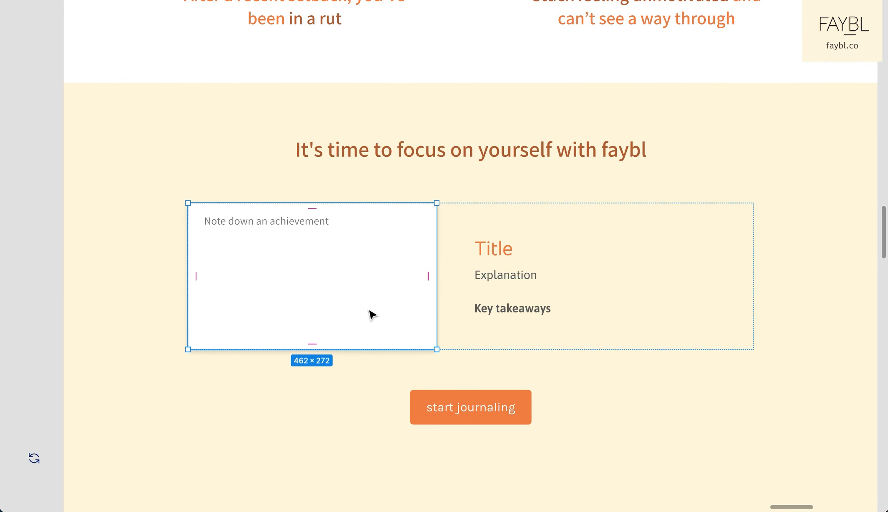
pyautogui.press('super+backslash')
pyautogui.click(65, 443)
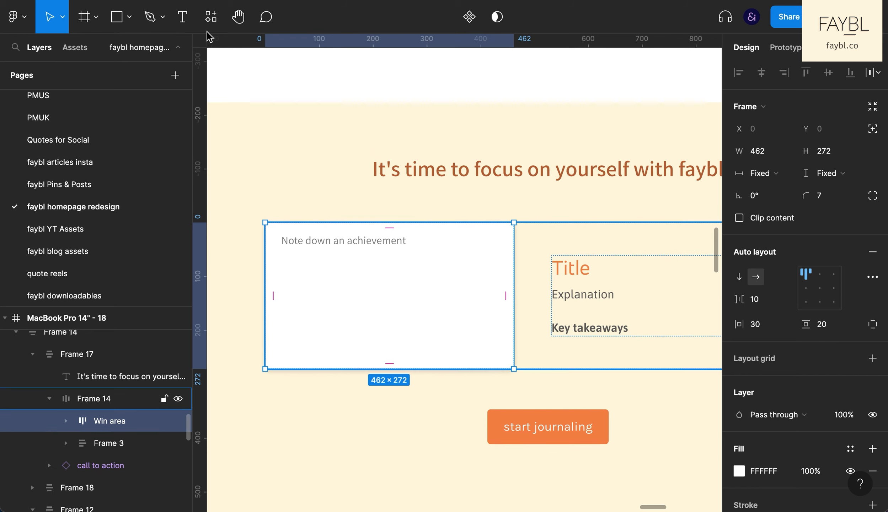
pyautogui.click(178, 47)
pyautogui.press('super+d')
pyautogui.scroll(-3, 442, 281)
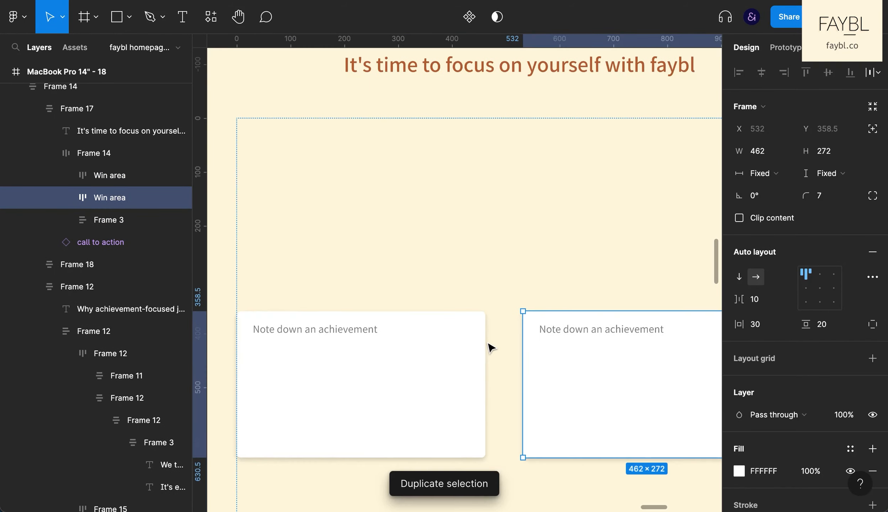
pyautogui.keyDown('shift'); pyautogui.click(454, 359); pyautogui.keyUp('shift')
pyautogui.press('super+g')
pyautogui.click(65, 175)
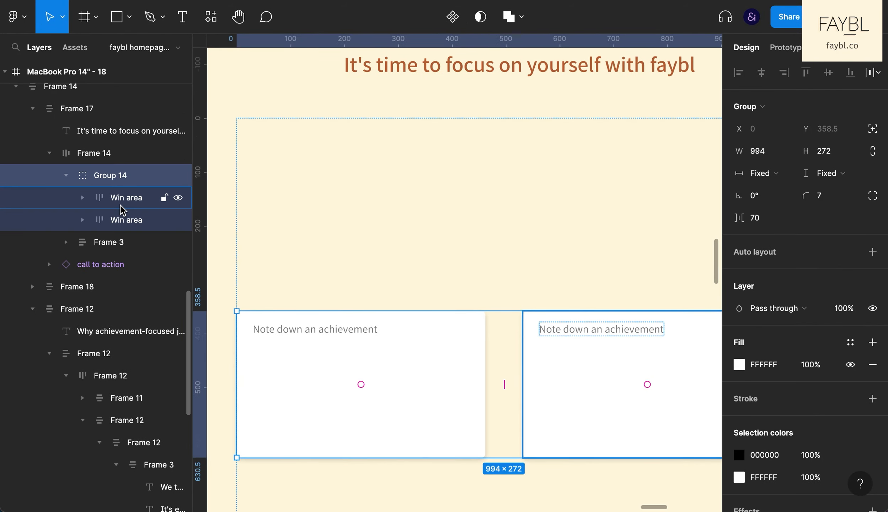
# - Stack the two grouped cards on top of each other by aligning them to the same left edge
pyautogui.click(119, 205)
pyautogui.hotkey('shift', 'Left')
pyautogui.hotkey('shift', 'Left')
pyautogui.hotkey('shift', 'Left')
pyautogui.hotkey('shift', 'Left')
pyautogui.hotkey('shift', 'Left')
pyautogui.hotkey('shift', 'Left')
pyautogui.hotkey('shift', 'Left')
pyautogui.hotkey('shift', 'Left')
pyautogui.hotkey('shift', 'Left')
pyautogui.hotkey('shift', 'Left')
pyautogui.hotkey('shift', 'Left')
pyautogui.hotkey('shift', 'Left')
pyautogui.hotkey('shift', 'Left')
pyautogui.hotkey('shift', 'Left')
pyautogui.hotkey('shift', 'Left')
pyautogui.hotkey('shift', 'Left')
pyautogui.hotkey('shift', 'Left')
pyautogui.hotkey('shift', 'Left')
pyautogui.hotkey('shift', 'Left')
pyautogui.hotkey('shift', 'Left')
pyautogui.click(738, 73)
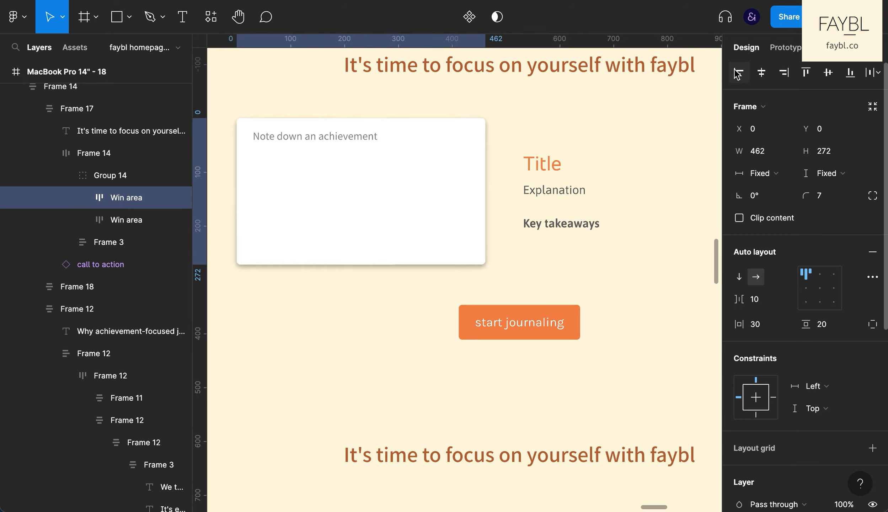
# - Offset the back card diagonally from the front card, lowering it to Y 20
pyautogui.hscroll(-5, 446, 271)
pyautogui.hscroll(2, 445, 271)
pyautogui.click(132, 215)
pyautogui.hotkey('shift', 'Down')
pyautogui.hotkey('shift', 'Down')
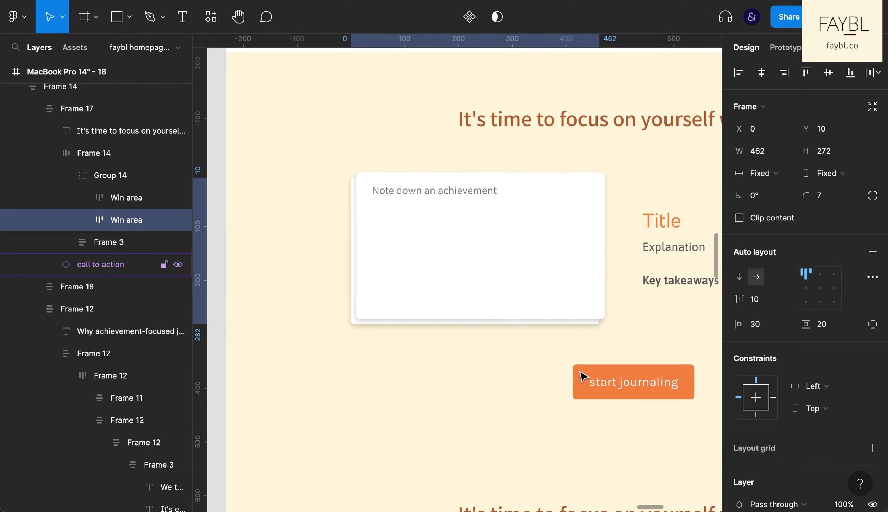
# - Fill the back card with the brown BA6739 sampled from the section heading
pyautogui.scroll(-5, 777, 420)
pyautogui.click(739, 409)
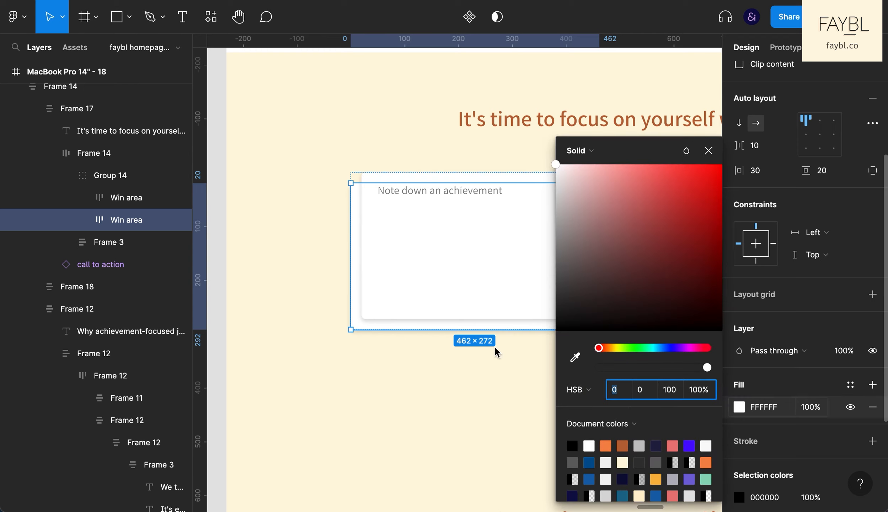
pyautogui.click(576, 357)
pyautogui.click(494, 121)
pyautogui.click(467, 348)
# - Delete the placeholder text inside the back card and remove that card's auto layout
pyautogui.click(88, 220)
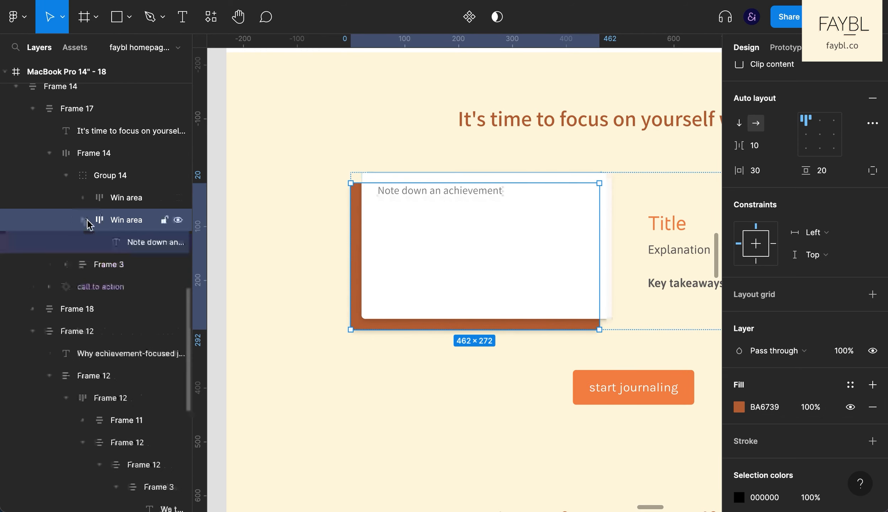
pyautogui.click(138, 244)
pyautogui.press('Delete')
pyautogui.click(127, 224)
pyautogui.hotkey('alt', 'shift', 'a')
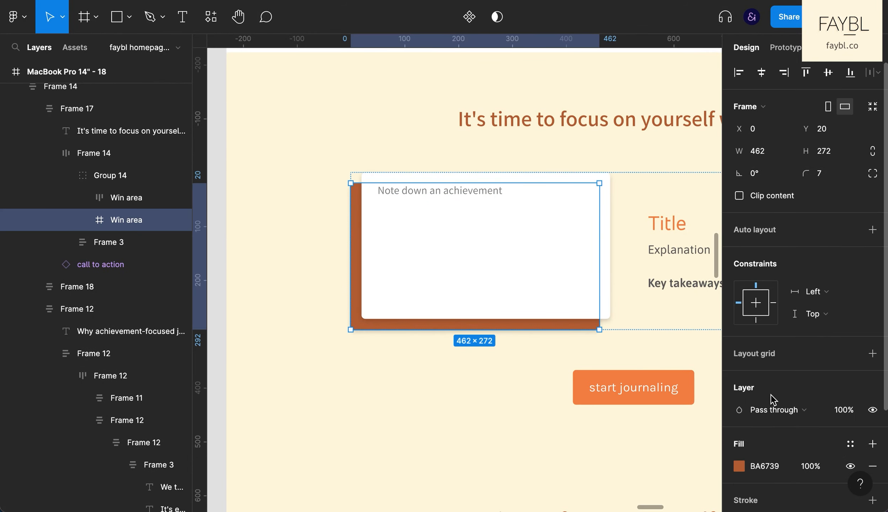
# - Set the back card's opacity to 10% and nudge it up to Y 17
pyautogui.press('1')
pyautogui.press('Up')
pyautogui.press('Up')
pyautogui.press('Up')
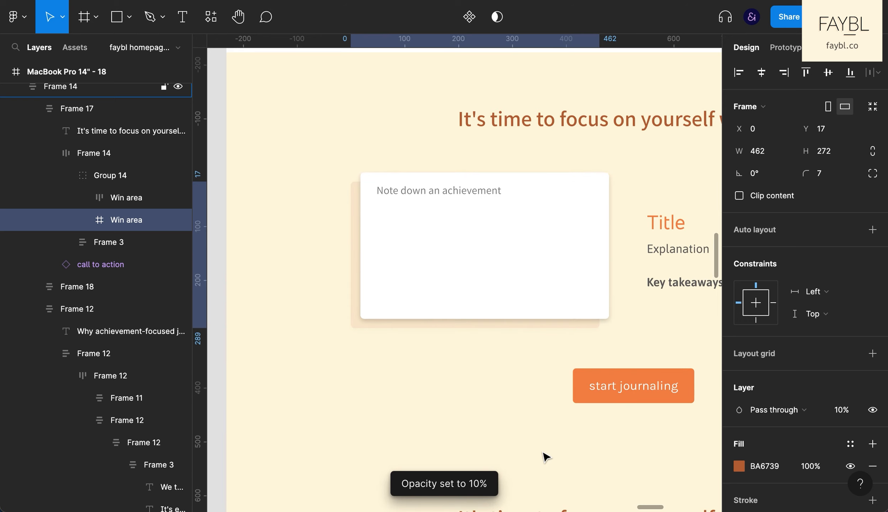
# - Set the font size of the front card's placeholder text to 22
pyautogui.click(464, 194)
pyautogui.keyDown('super'); pyautogui.click(463, 195); pyautogui.keyUp('super')
pyautogui.press('Up')
pyautogui.press('Up')
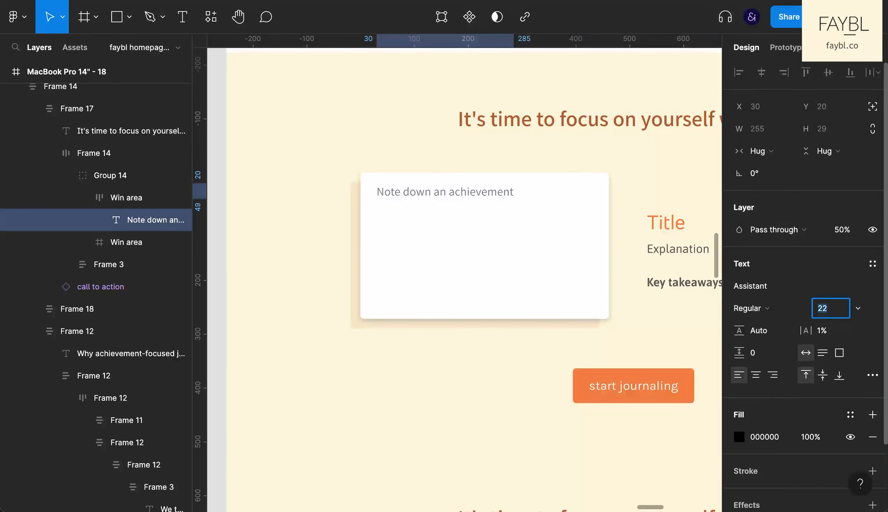
# - Move the refresh icon from the empty canvas area into the front card
pyautogui.hscroll(-2, 365, 419)
pyautogui.click(271, 429)
pyautogui.moveTo(274, 433); pyautogui.dragTo(469, 243)
pyautogui.click(467, 237)
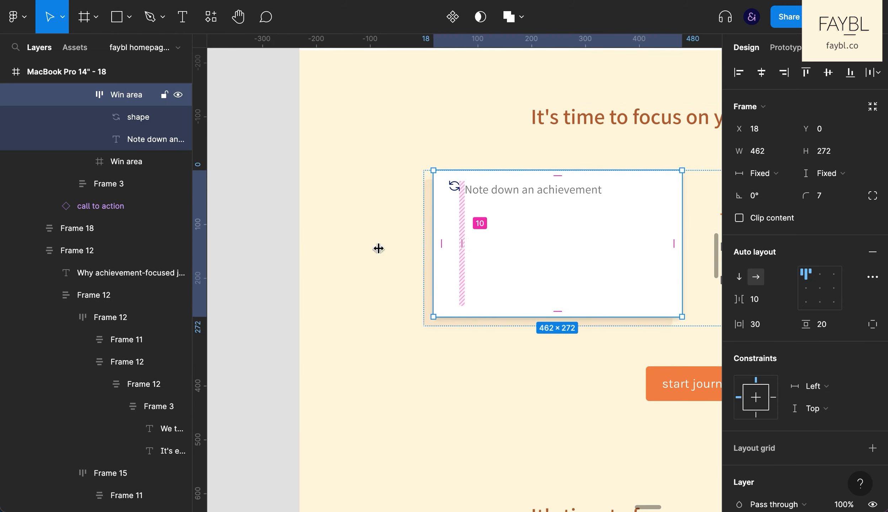
# - Take the refresh icon layer out of the auto-layout Win area and place it at the top of Group 14
pyautogui.scroll(3, 128, 228)
pyautogui.click(82, 189)
pyautogui.click(82, 188)
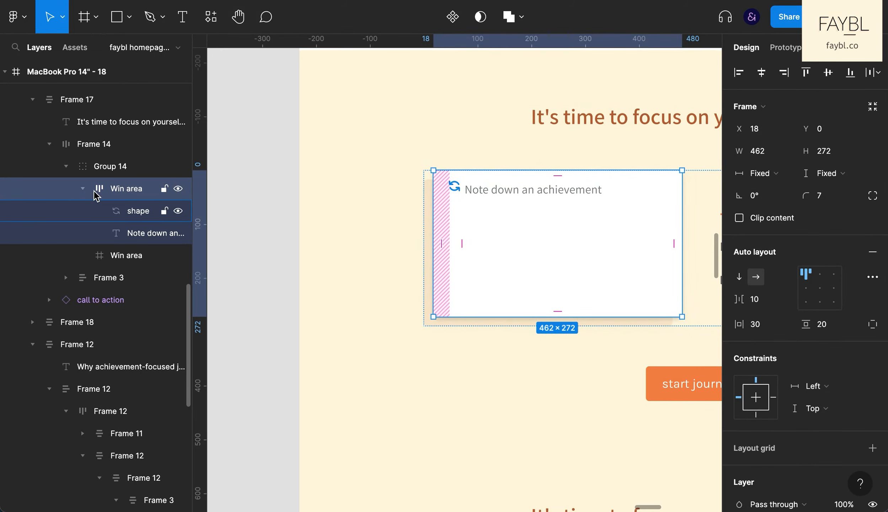
pyautogui.moveTo(126, 218); pyautogui.dragTo(93, 185)
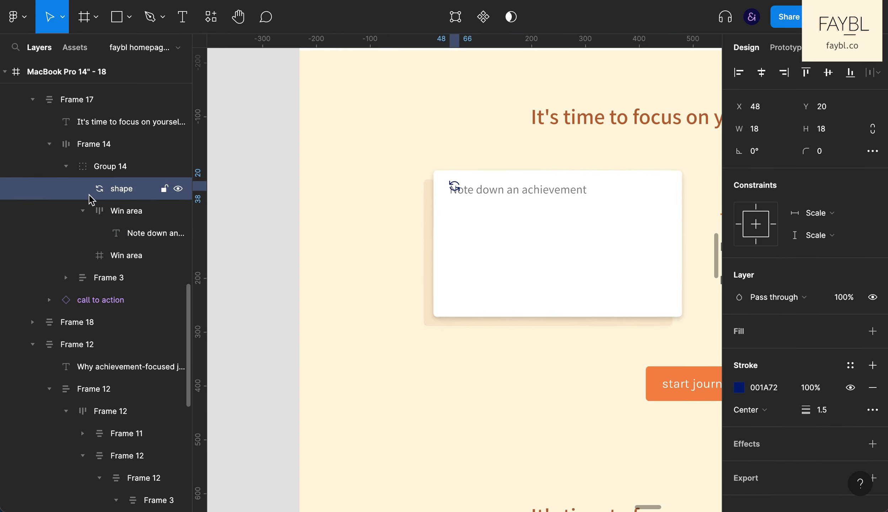
pyautogui.click(82, 211)
pyautogui.click(107, 233)
pyautogui.click(120, 189)
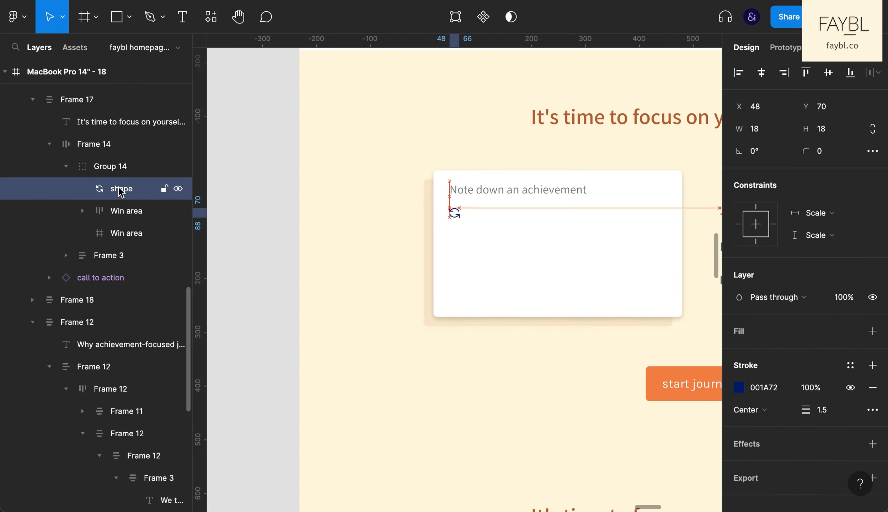
# - Place the refresh icon in the lower-right corner of the front card
pyautogui.hscroll(4, 509, 277)
pyautogui.hotkey('shift', 'Right')
pyautogui.hotkey('shift', 'Right')
pyautogui.hotkey('shift', 'Right')
pyautogui.hotkey('shift', 'Right')
pyautogui.hotkey('shift', 'Down')
pyautogui.hotkey('shift', 'Down')
pyautogui.hotkey('shift', 'Down')
pyautogui.hotkey('shift', 'Down')
pyautogui.hotkey('shift', 'Down')
pyautogui.press('Left')
# - Constrain the refresh icon's proportions and resize it to 25 × 25
pyautogui.click(873, 129)
pyautogui.click(835, 129)
pyautogui.press('Up')
# - Recolour the refresh icon's stroke with the brown BA6739 sampled from the section heading
pyautogui.click(740, 387)
pyautogui.click(575, 357)
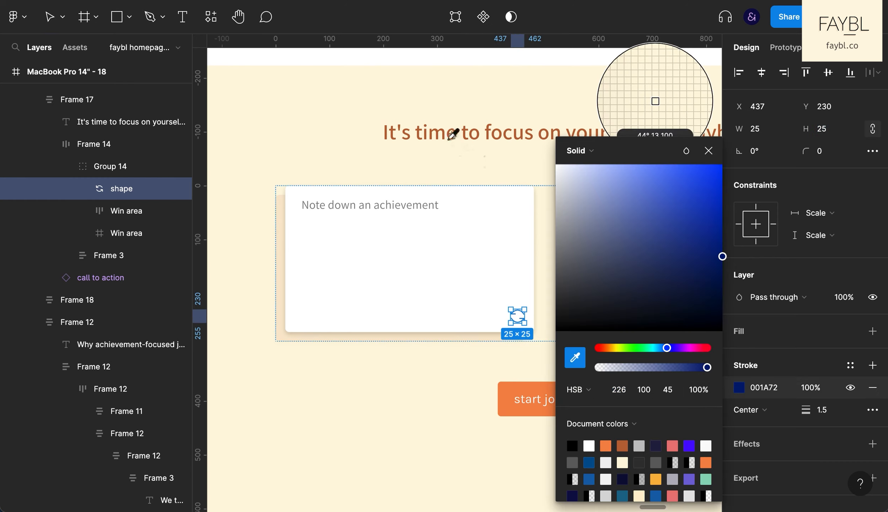
pyautogui.click(449, 129)
pyautogui.press('Escape')
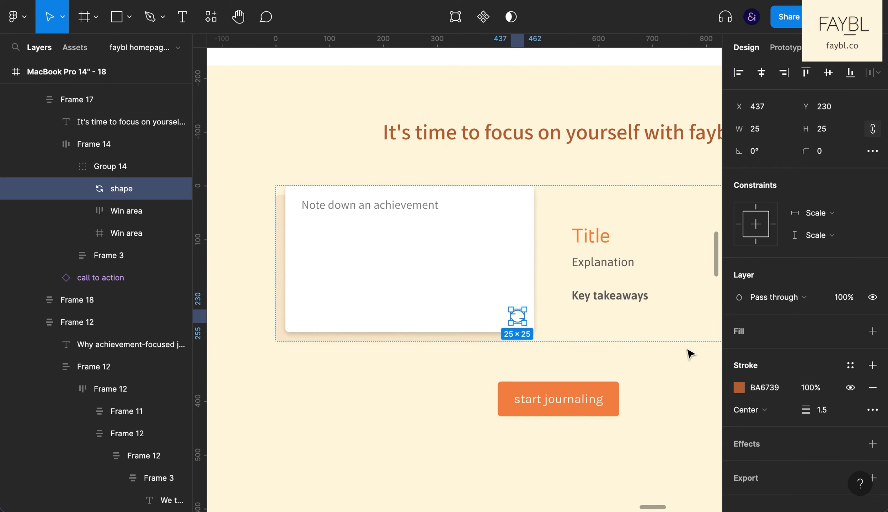
# - Shift the refresh icon inward from the card's corner to X 428, Y 221
pyautogui.click(634, 412)
pyautogui.click(529, 323)
pyautogui.click(526, 320)
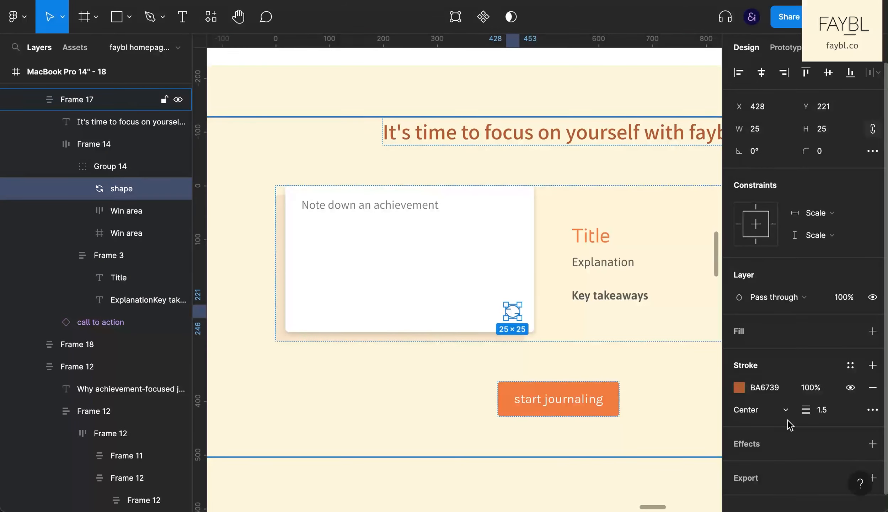
# - Increase the font size of the card's "Note down an achievement" text to 25
pyautogui.click(392, 212)
pyautogui.press('super+backslash')
pyautogui.hscroll(2, 552, 421)
pyautogui.scroll(1, 552, 421)
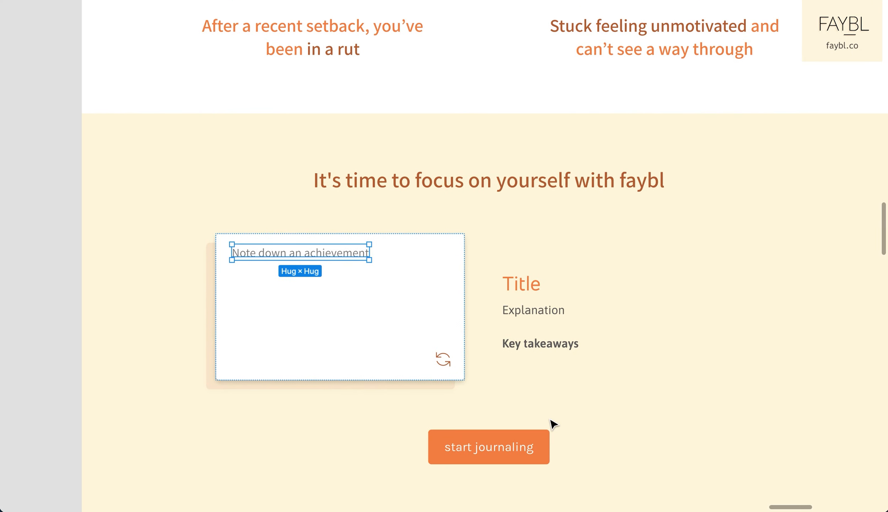
pyautogui.press('super+backslash')
pyautogui.click(823, 309)
pyautogui.press('Up')
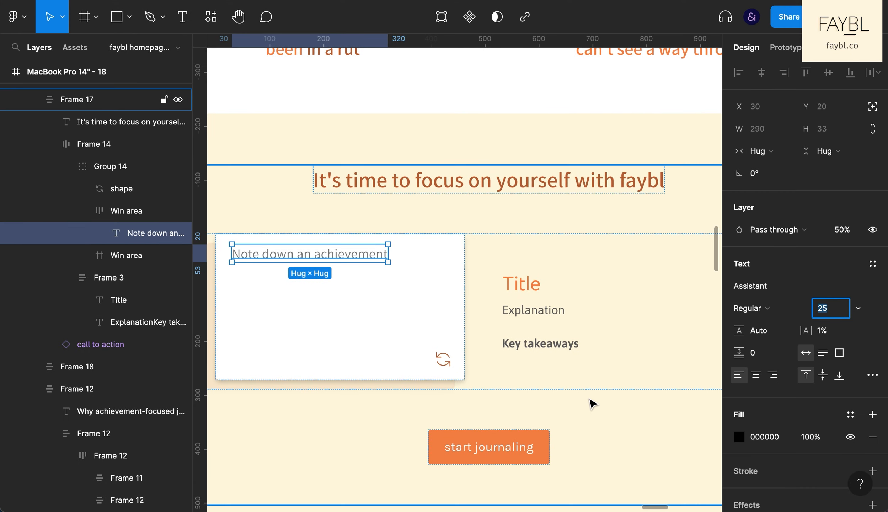
# - Replace the placeholder title beside the card with "Choose a journaling prompt"
pyautogui.press('super+backslash')
pyautogui.doubleClick(535, 284)
pyautogui.hscroll(2, 608, 379)
pyautogui.scroll(1, 609, 379)
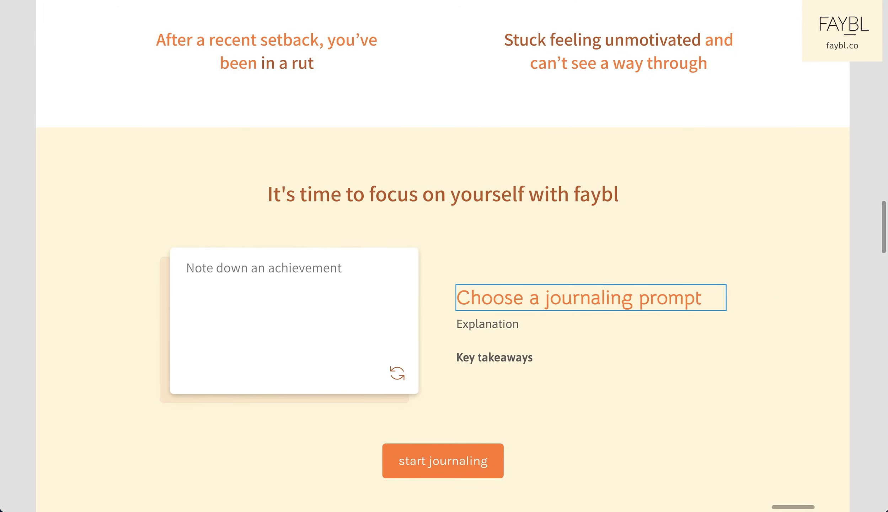
pyautogui.press('Escape')
pyautogui.click(868, 409)
# - Reword the section heading to "How you can rebuild with faybl"
pyautogui.scroll(-2, 569, 406)
pyautogui.hscroll(-1, 569, 406)
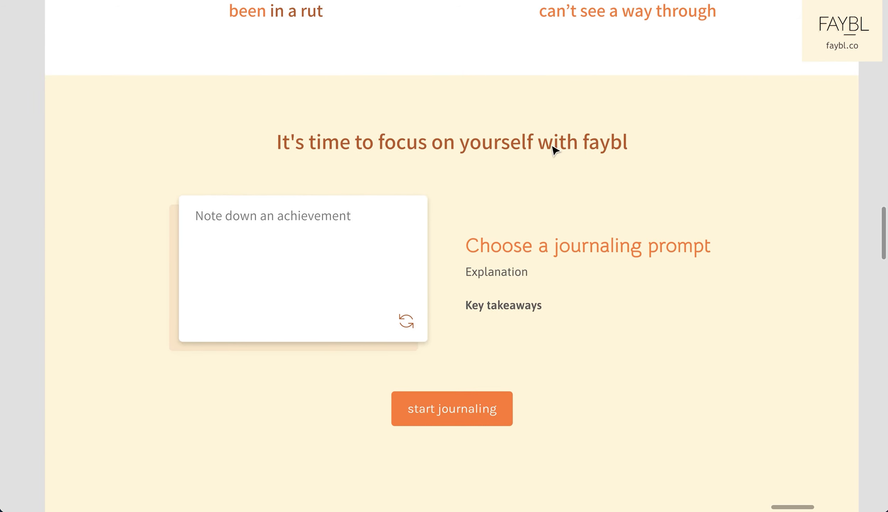
pyautogui.doubleClick(555, 148)
pyautogui.press('Left')
pyautogui.hotkey('shift', 'alt', 'Right')
pyautogui.hotkey('shift', 'alt', 'Right')
pyautogui.hotkey('shift', 'alt', 'Right')
pyautogui.hotkey('shift', 'alt', 'Right')
pyautogui.hotkey('shift', 'alt', 'Right')
pyautogui.hotkey('shift', 'alt', 'Right')
pyautogui.write('how you can rebuild')
pyautogui.press('Escape')
pyautogui.press('Escape')
# - Duplicate the row containing the card and the journaling prompt text
pyautogui.click(468, 413)
pyautogui.click(559, 265)
pyautogui.press('super+d')
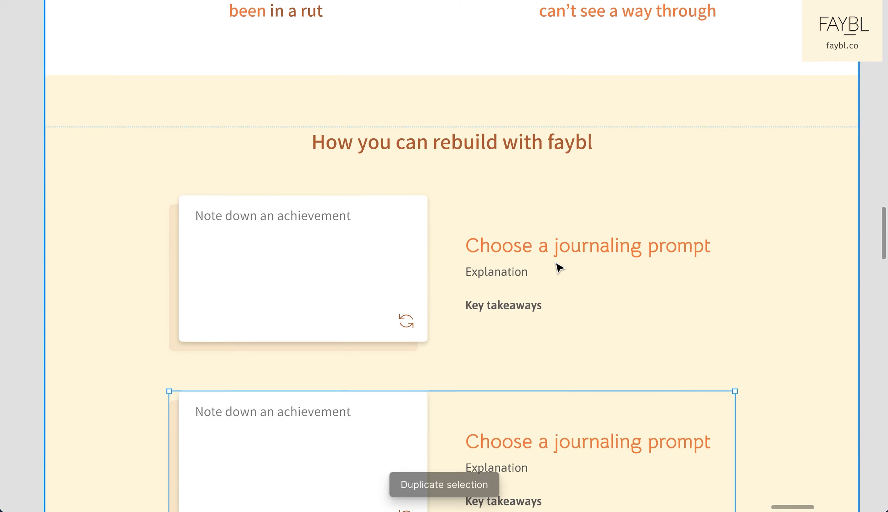
# - Swap the order in the duplicated row so the text block comes before the card
pyautogui.scroll(-4, 550, 285)
pyautogui.doubleClick(547, 296)
pyautogui.press('Left')
pyautogui.click(616, 419)
pyautogui.scroll(-5, 616, 420)
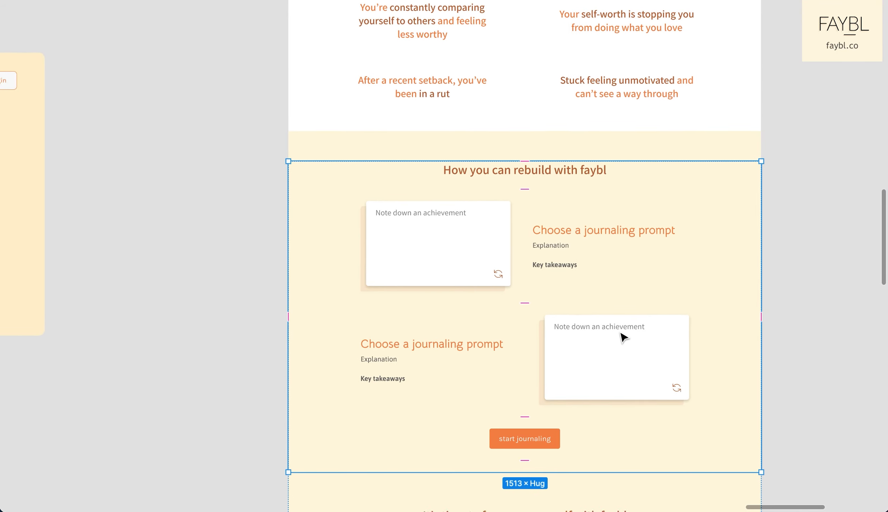
# - Retitle the second row "Some achievements are worth sharing"
pyautogui.scroll(5, 623, 338)
pyautogui.doubleClick(355, 240)
pyautogui.write('Some ')
pyautogui.write('achivements are worth scre')
pyautogui.press('BackSpace')
pyautogui.press('BackSpace')
pyautogui.press('BackSpace')
pyautogui.write('hari')
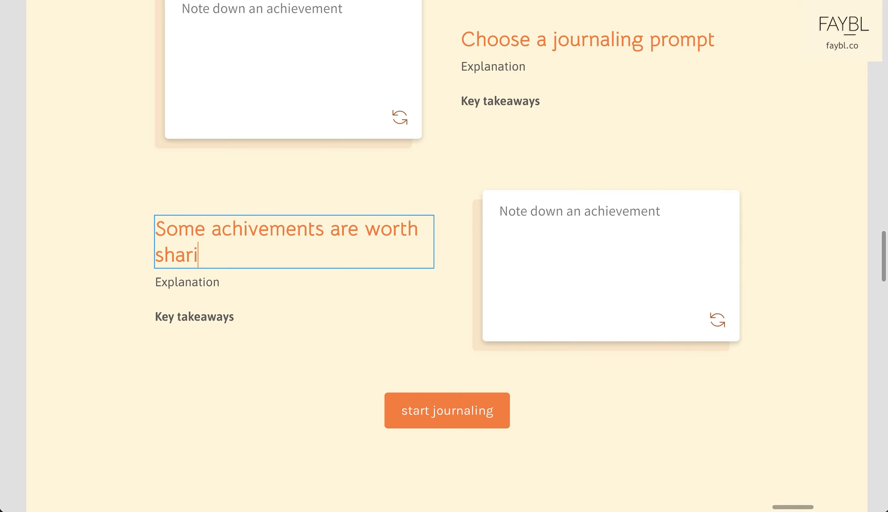
pyautogui.click(662, 398)
pyautogui.doubleClick(309, 243)
pyautogui.press('Left')
pyautogui.hotkey('alt', 'Right')
# - Paste the share icon into the second row's card and move its layer out of the Win area into Group 14
pyautogui.click(674, 317)
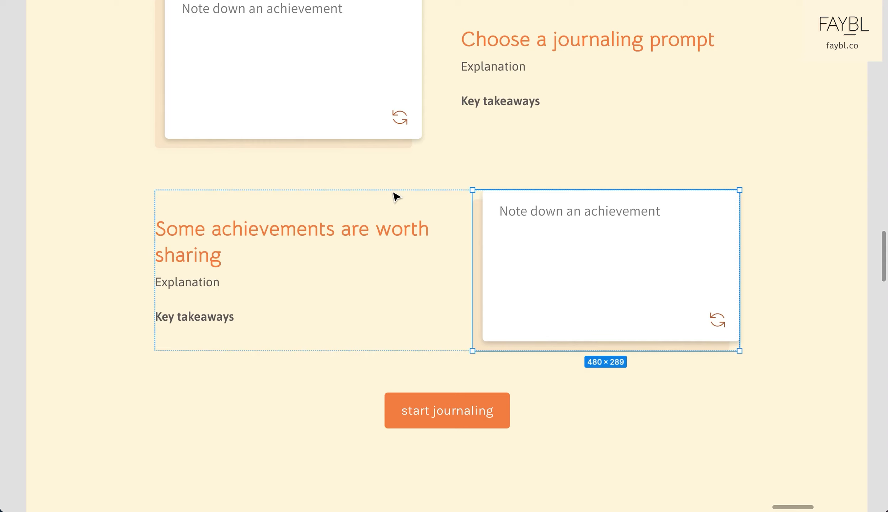
pyautogui.click(635, 368)
pyautogui.press('super+v')
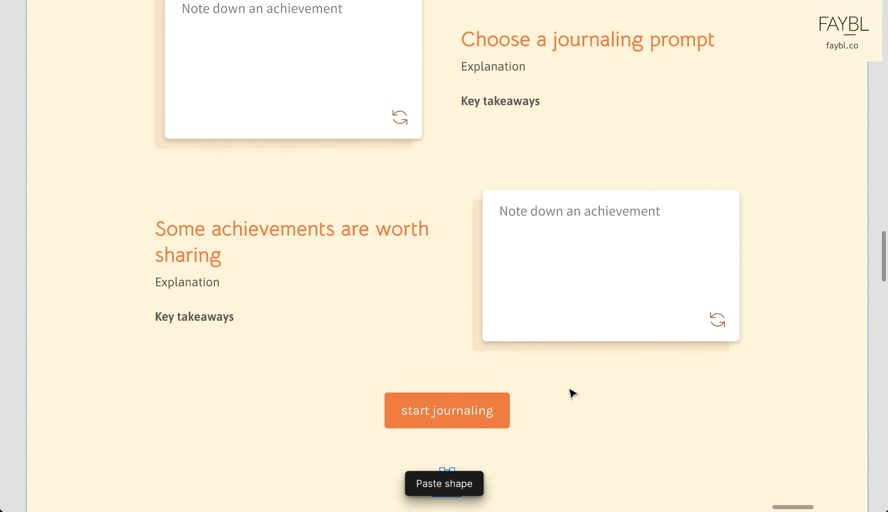
pyautogui.moveTo(448, 474); pyautogui.dragTo(698, 318)
pyautogui.press('super+backslash')
pyautogui.moveTo(515, 340); pyautogui.dragTo(409, 331)
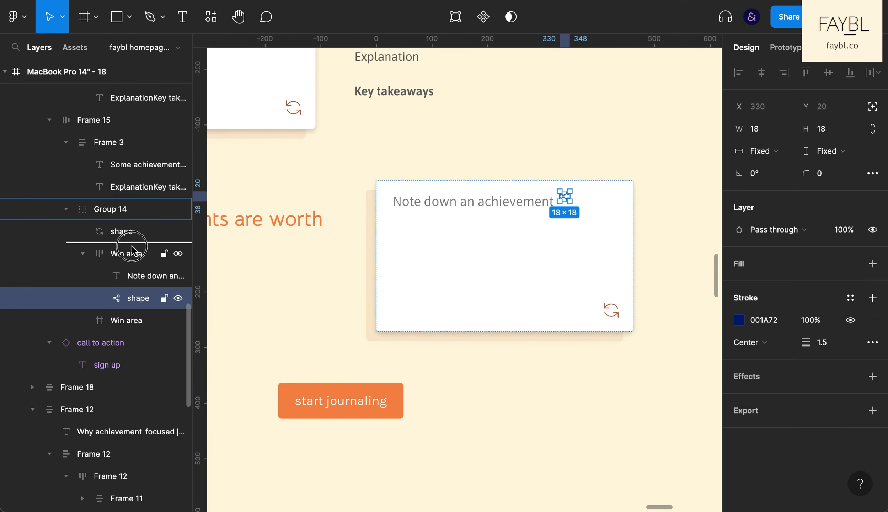
pyautogui.moveTo(132, 249); pyautogui.dragTo(132, 249)
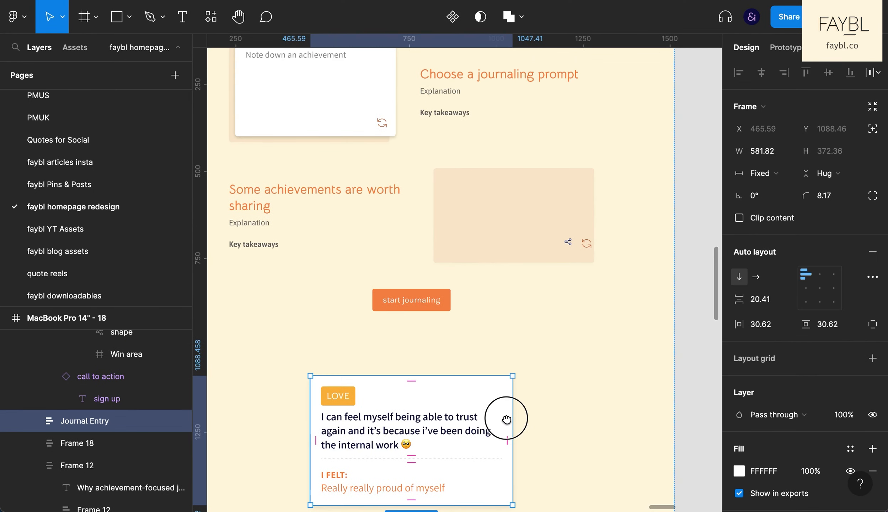
# - Move the Journal Entry card into the second row's Group 14, between the share icon and the back card layers
pyautogui.moveTo(507, 416); pyautogui.dragTo(514, 287)
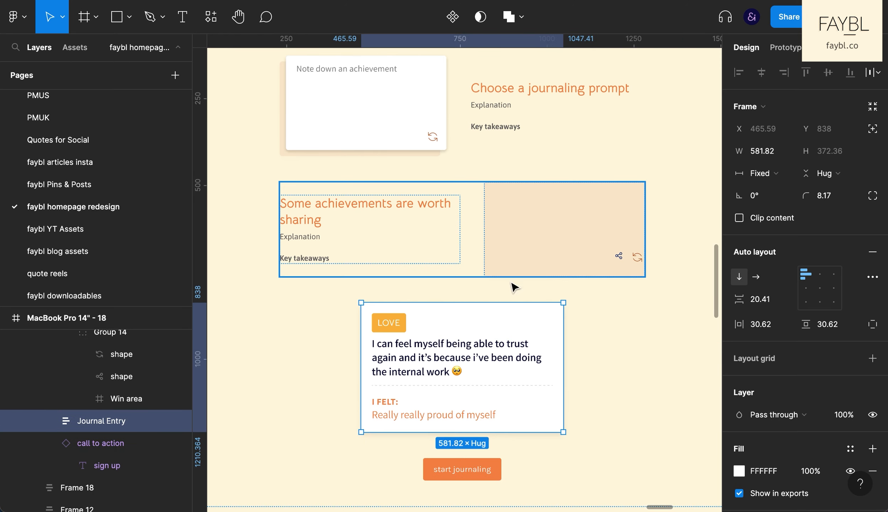
pyautogui.moveTo(111, 405); pyautogui.dragTo(115, 387)
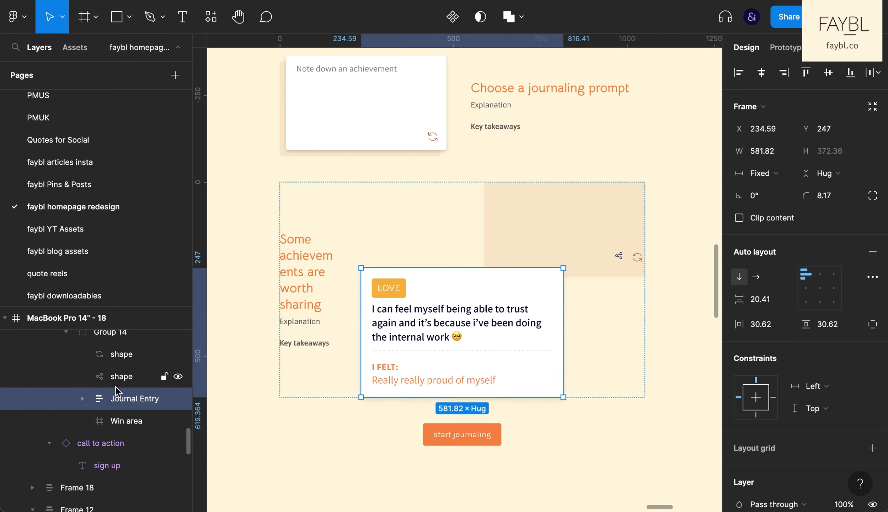
# - Move the Journal Entry card up and across to X 384.59, Y 47, overlapping the second row's back card
pyautogui.hotkey('shift', 'Up')
pyautogui.hotkey('shift', 'Up')
pyautogui.hotkey('shift', 'Up')
pyautogui.hotkey('shift', 'Up')
pyautogui.hotkey('shift', 'Up')
pyautogui.hotkey('shift', 'Up')
pyautogui.hotkey('shift', 'Up')
pyautogui.hotkey('shift', 'Up')
pyautogui.hotkey('shift', 'Up')
pyautogui.hotkey('shift', 'Up')
pyautogui.hotkey('shift', 'Up')
pyautogui.hotkey('shift', 'Up')
pyautogui.hotkey('shift', 'Up')
pyautogui.hotkey('shift', 'Up')
pyautogui.hotkey('shift', 'Up')
pyautogui.hotkey('shift', 'Up')
pyautogui.hotkey('shift', 'Up')
pyautogui.hotkey('shift', 'Up')
pyautogui.hotkey('shift', 'Up')
pyautogui.hotkey('shift', 'Up')
pyautogui.hotkey('shift', 'Right')
pyautogui.hotkey('shift', 'Right')
pyautogui.hotkey('shift', 'Right')
pyautogui.hotkey('shift', 'Right')
pyautogui.hotkey('shift', 'Right')
pyautogui.hotkey('shift', 'Right')
pyautogui.hotkey('shift', 'Right')
pyautogui.hotkey('shift', 'Right')
pyautogui.hotkey('shift', 'Right')
pyautogui.hotkey('shift', 'Right')
pyautogui.hotkey('shift', 'Right')
pyautogui.hotkey('shift', 'Right')
pyautogui.hotkey('shift', 'Right')
pyautogui.hotkey('shift', 'Right')
pyautogui.hotkey('shift', 'Right')
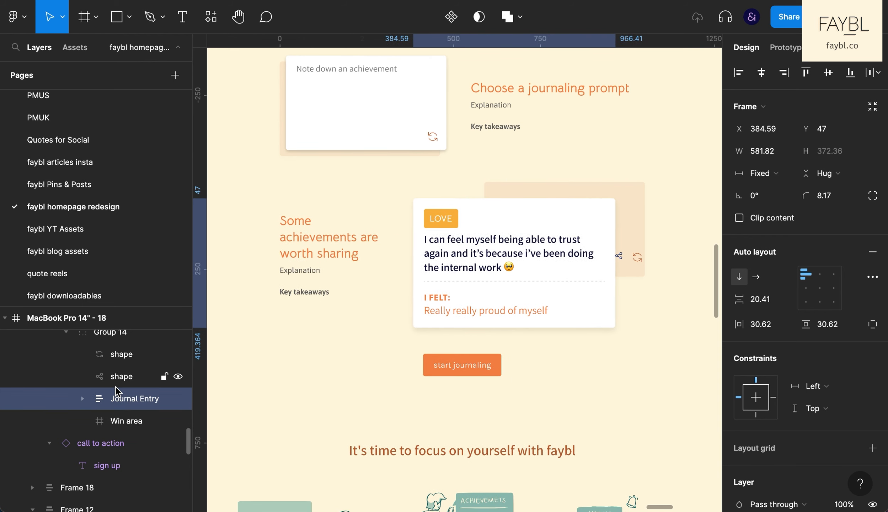
# - Scale the Journal Entry card down proportionally to about 502 wide
pyautogui.moveTo(420, 322); pyautogui.dragTo(447, 296)
pyautogui.hotkey('ctrl', 'z')
pyautogui.press('k')
pyautogui.press('super+backslash')
pyautogui.press('super+plus')
# - Nudge the Journal Entry card up and right to X 548.59, Y 0, leaving the back card peeking out at its lower left
pyautogui.hotkey('shift', 'Up')
pyautogui.hotkey('shift', 'Right')
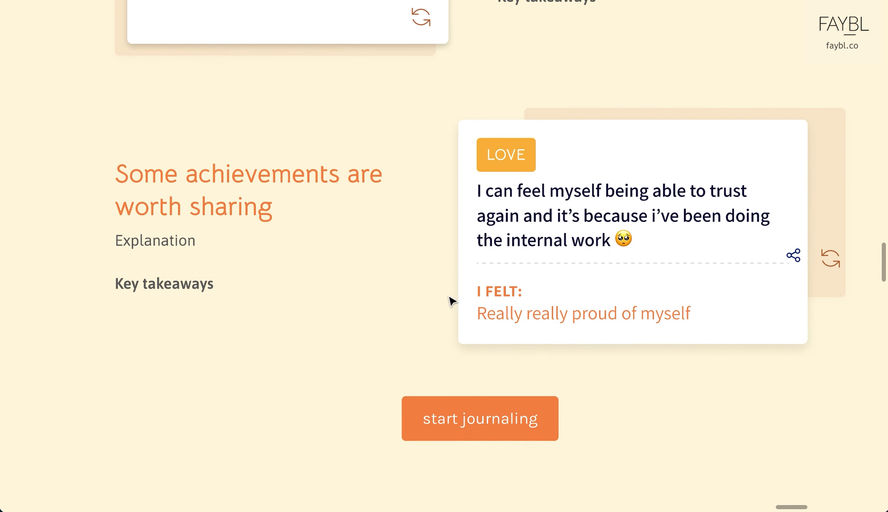
pyautogui.hotkey('shift', 'Up')
pyautogui.hotkey('shift', 'Up')
pyautogui.hotkey('shift', 'Up')
pyautogui.hotkey('shift', 'Up')
pyautogui.hotkey('shift', 'Up')
pyautogui.hotkey('shift', 'Right')
pyautogui.hotkey('shift', 'Right')
pyautogui.hotkey('shift', 'Right')
pyautogui.hotkey('shift', 'Right')
pyautogui.hotkey('shift', 'Right')
pyautogui.hotkey('shift', 'Right')
pyautogui.hotkey('shift', 'Up')
pyautogui.hotkey('shift', 'Up')
pyautogui.hotkey('shift', 'Up')
pyautogui.hotkey('shift', 'Left')
pyautogui.press('Up')
pyautogui.press('Up')
pyautogui.press('Up')
pyautogui.press('Up')
pyautogui.press('Right')
pyautogui.press('Right')
pyautogui.press('Up')
pyautogui.press('Up')
pyautogui.press('Right')
pyautogui.press('Right')
pyautogui.press('Right')
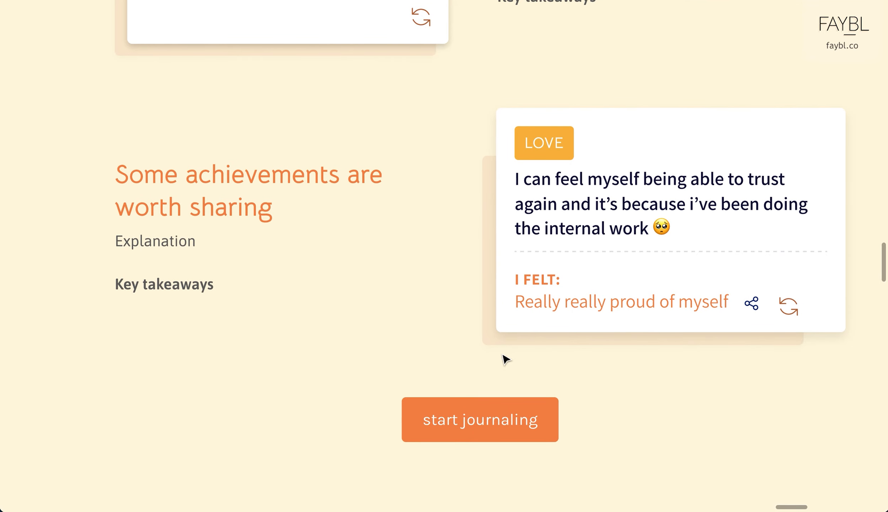
# - Scale the Journal Entry card proportionally from its lower-left corner to a width of 464
pyautogui.press('super+backslash')
pyautogui.hscroll(5, 510, 347)
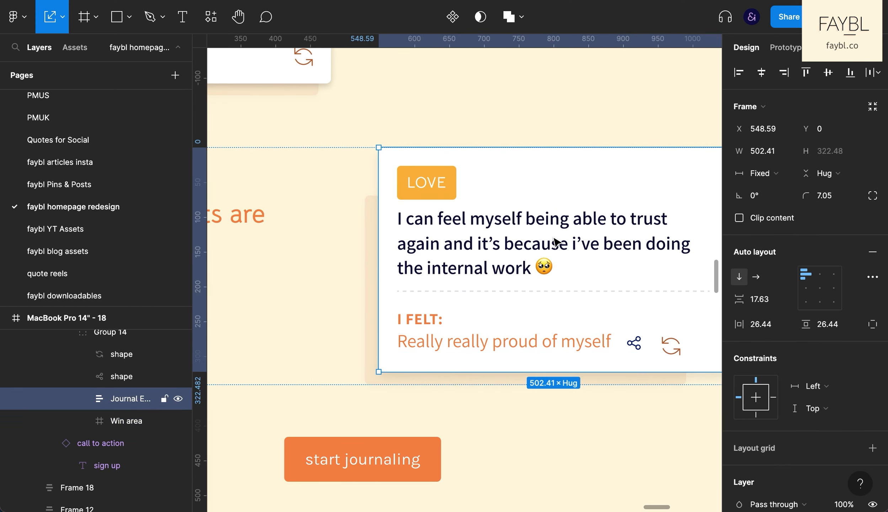
pyautogui.moveTo(380, 370); pyautogui.dragTo(405, 349)
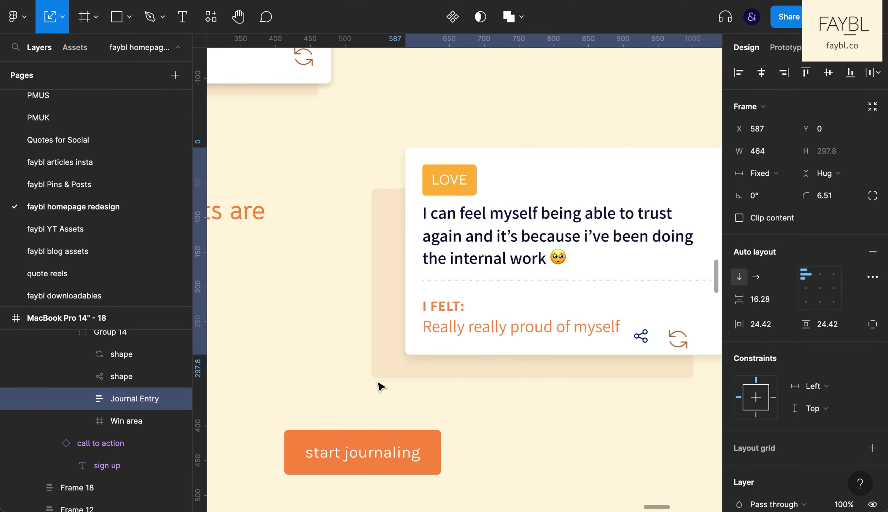
# - Delete the refresh icon from the Journal Entry card and resize its share icon to 22 × 22
pyautogui.press('super+backslash')
pyautogui.scroll(3, 483, 419)
pyautogui.hscroll(3, 484, 419)
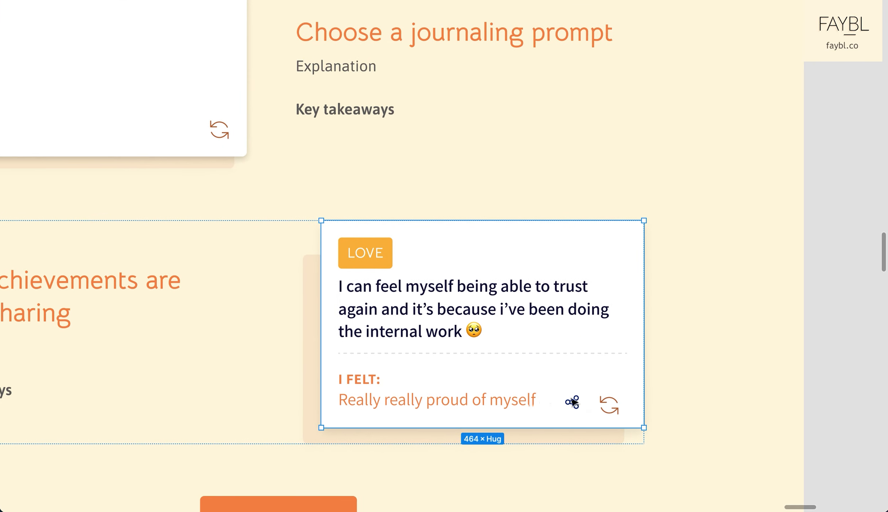
pyautogui.keyDown('super'); pyautogui.click(608, 403); pyautogui.keyUp('super')
pyautogui.press('Delete')
pyautogui.keyDown('super'); pyautogui.click(576, 406); pyautogui.keyUp('super')
pyautogui.keyDown('super'); pyautogui.click(223, 131); pyautogui.keyUp('super')
pyautogui.keyDown('super'); pyautogui.click(575, 405); pyautogui.keyUp('super')
pyautogui.press('super+backslash')
pyautogui.click(834, 135)
pyautogui.write('22')
pyautogui.press('Return')
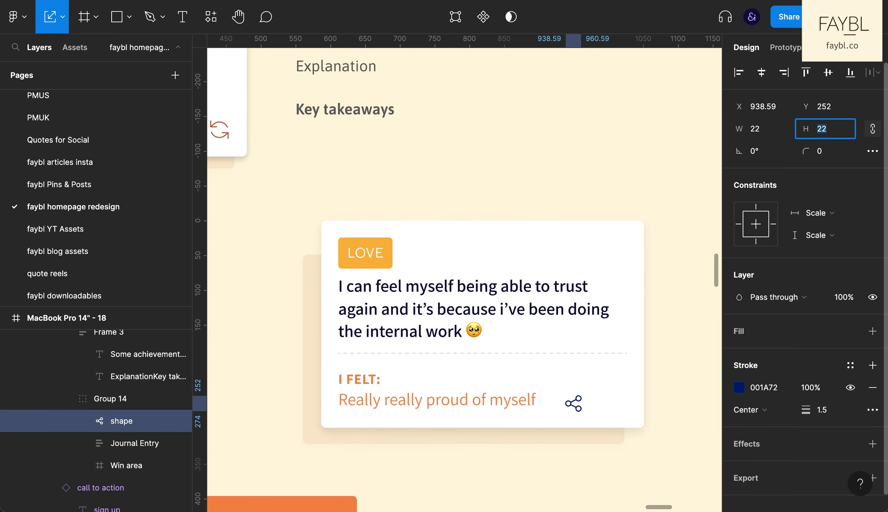
# - Sample the first card's refresh icon colour, BA6739, for the share icon's stroke
pyautogui.scroll(1, 463, 285)
pyautogui.hscroll(-2, 462, 284)
pyautogui.click(739, 388)
pyautogui.click(575, 357)
pyautogui.click(263, 154)
pyautogui.click(709, 151)
# - Move the share icon to the upper-right corner of the Journal Entry card at X 1003.59, Y 33
pyautogui.hotkey('shift', 'Right')
pyautogui.hotkey('shift', 'Up')
pyautogui.hotkey('shift', 'Up')
pyautogui.hotkey('shift', 'Up')
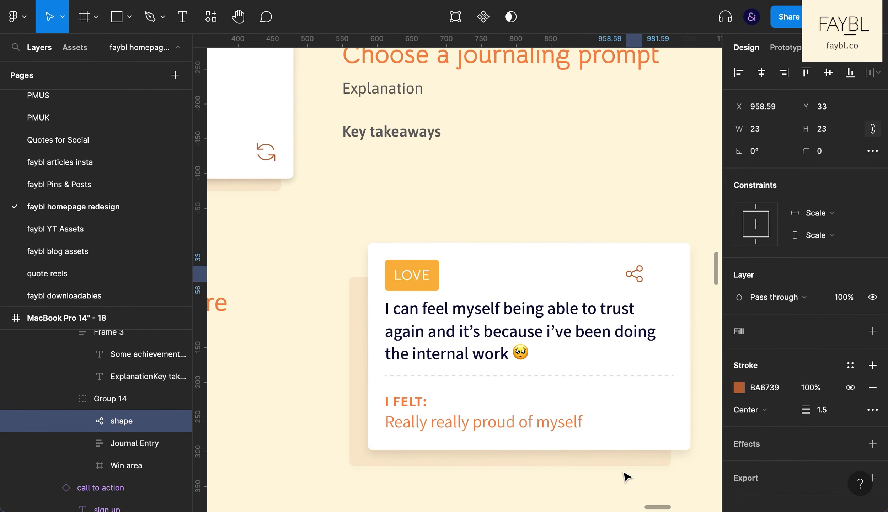
pyautogui.hotkey('shift', 'Right')
pyautogui.hotkey('shift', 'Right')
pyautogui.hotkey('shift', 'Right')
pyautogui.hotkey('shift', 'Right')
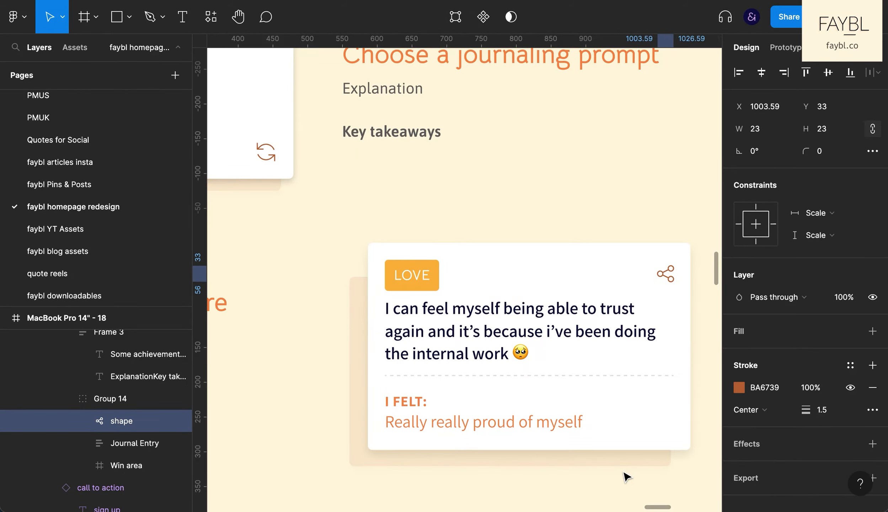
pyautogui.scroll(-3, 627, 476)
pyautogui.click(625, 488)
pyautogui.scroll(-2, 625, 489)
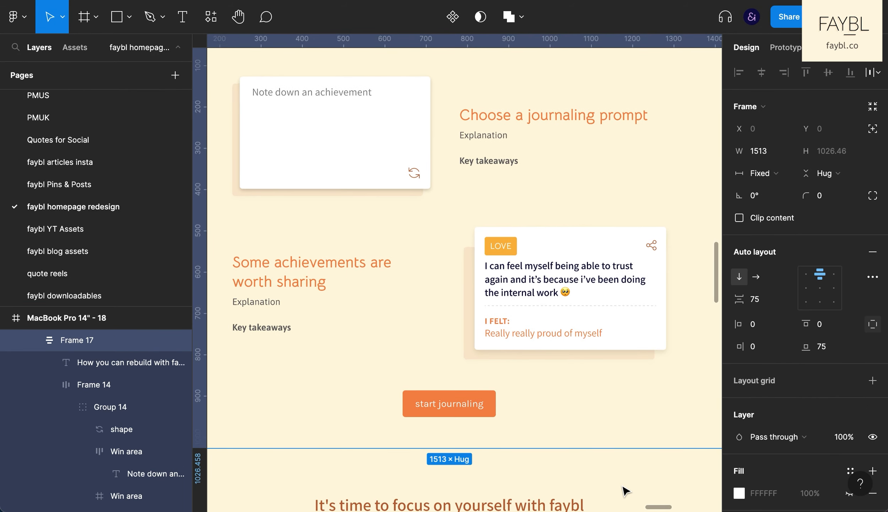
# - Look through the outline icons around the Low prio actions group in the SWM Icons file
pyautogui.press('super+backslash')
pyautogui.scroll(3, 635, 303)
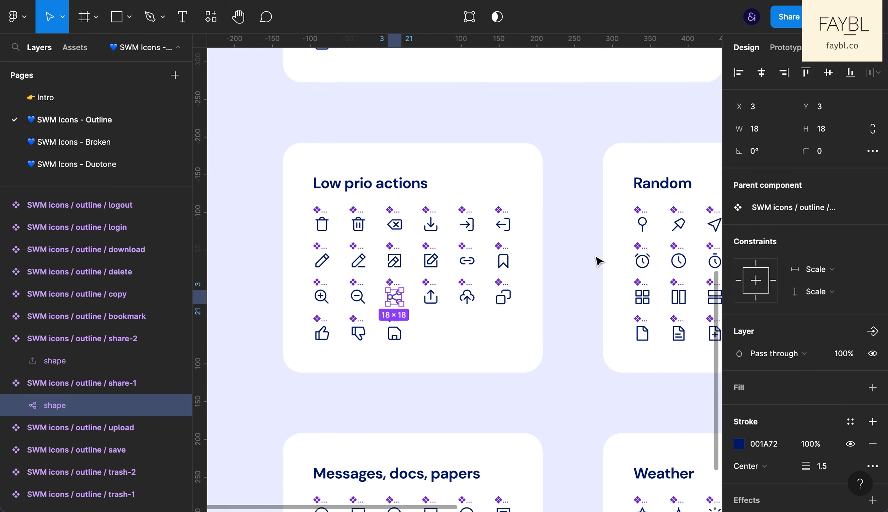
pyautogui.scroll(5, 598, 258)
pyautogui.hscroll(-4, 598, 259)
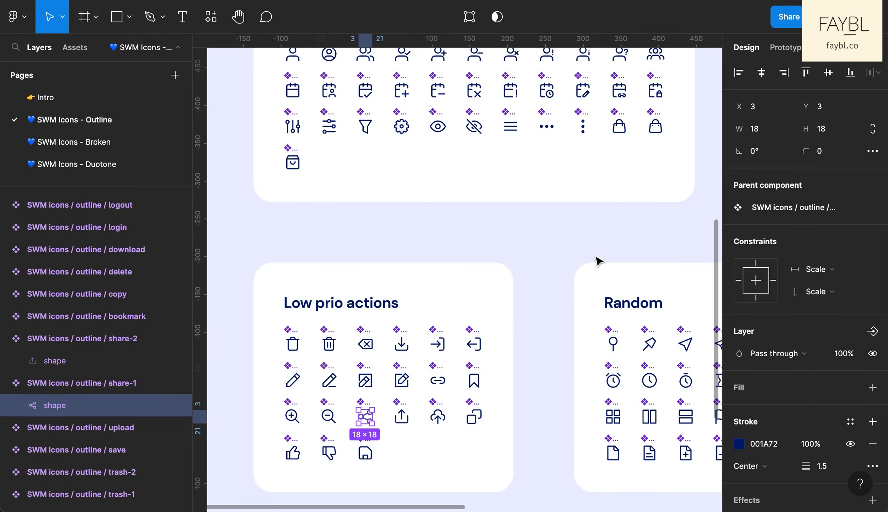
pyautogui.click(385, 332)
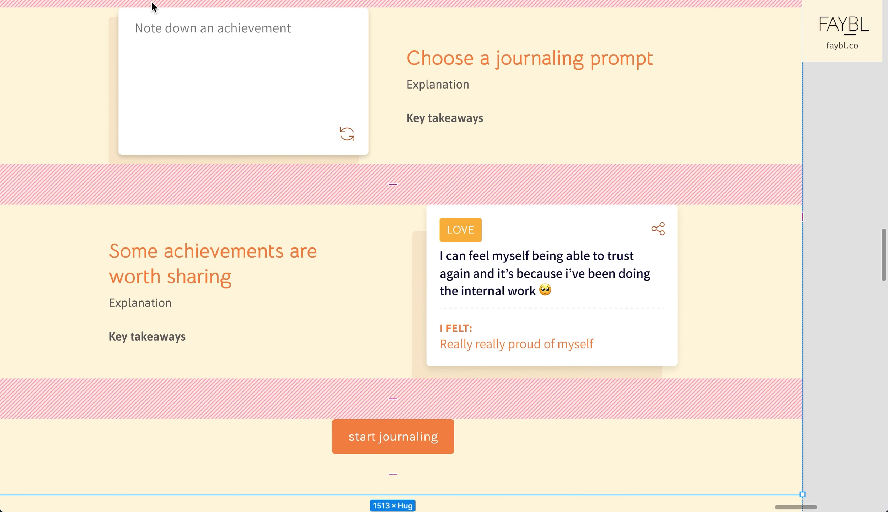
# - Wrap the Journal Entry card's LOVE tag in its own auto layout frame
pyautogui.click(630, 249)
pyautogui.click(659, 229)
pyautogui.press('Escape')
pyautogui.click(624, 255)
pyautogui.click(659, 233)
pyautogui.press('Escape')
pyautogui.keyDown('super'); pyautogui.click(471, 231); pyautogui.keyUp('super')
pyautogui.click(498, 262)
pyautogui.click(474, 232)
pyautogui.press('super+backslash')
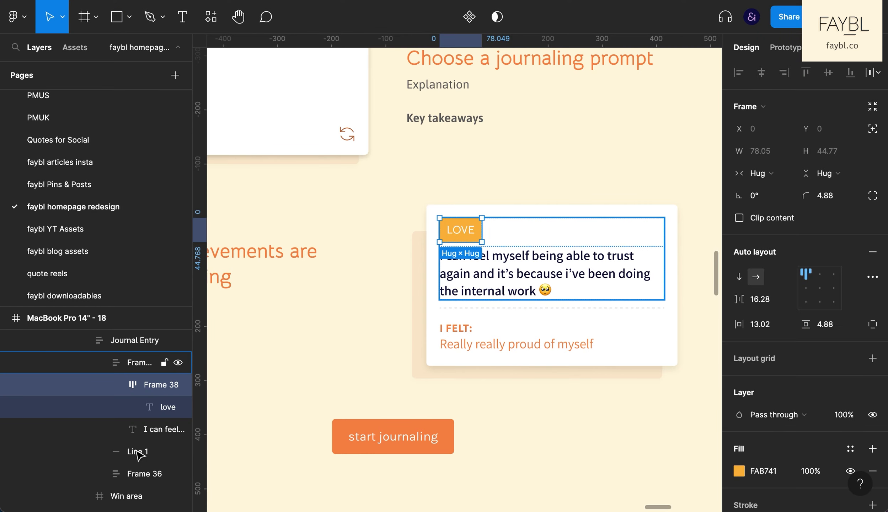
pyautogui.press('super+g')
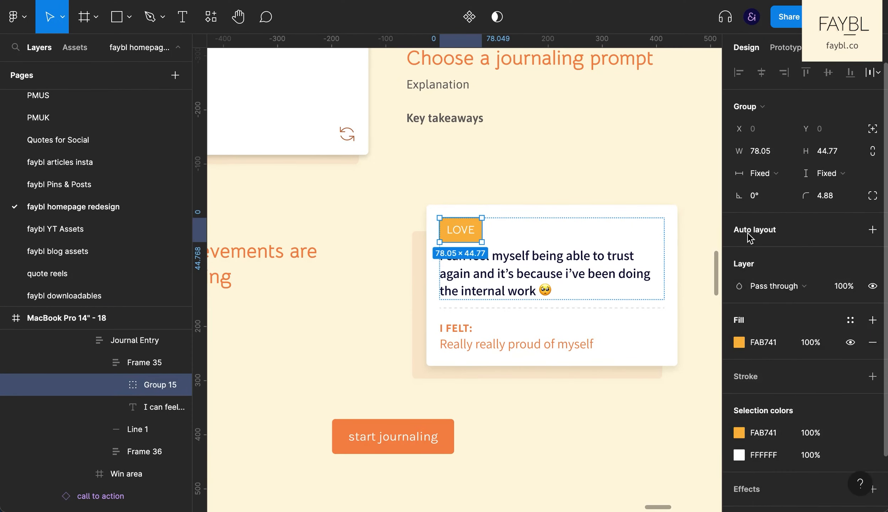
pyautogui.hotkey('shift', 'a')
# - Paste the share icon into the LOVE tag's frame, set its spacing mode to Space between and its width to Fill
pyautogui.press('super+v')
pyautogui.click(153, 386)
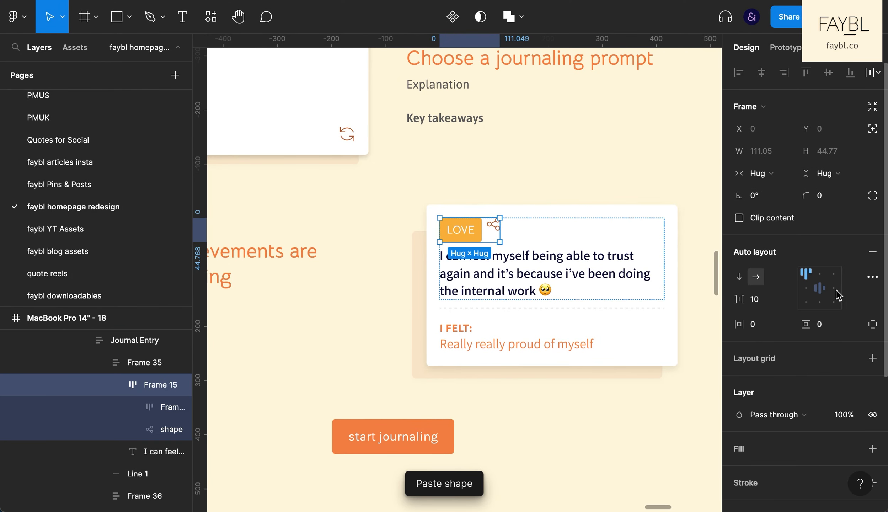
pyautogui.click(873, 277)
pyautogui.click(685, 394)
pyautogui.click(686, 413)
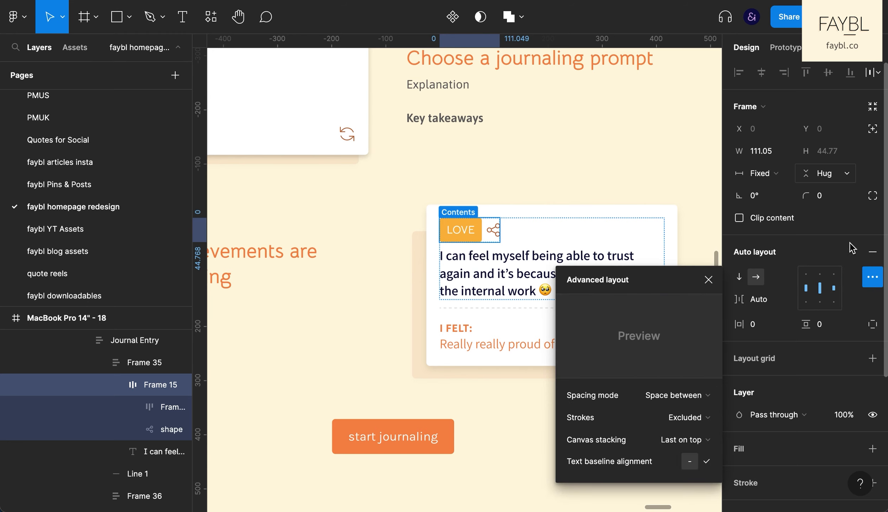
pyautogui.click(782, 176)
pyautogui.click(781, 207)
# - Paste the trash icon after the share icon in the card's header frame and set its height to 23
pyautogui.hscroll(1, 639, 384)
pyautogui.scroll(1, 639, 384)
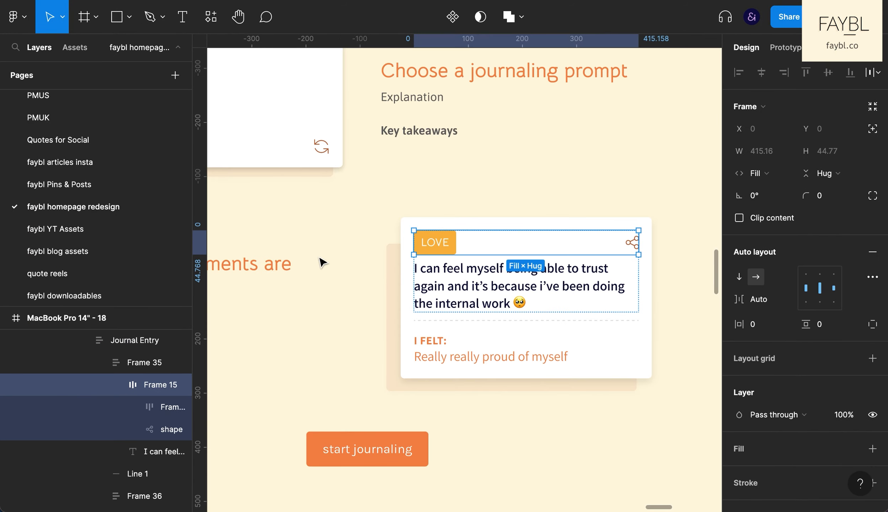
pyautogui.press('super+v')
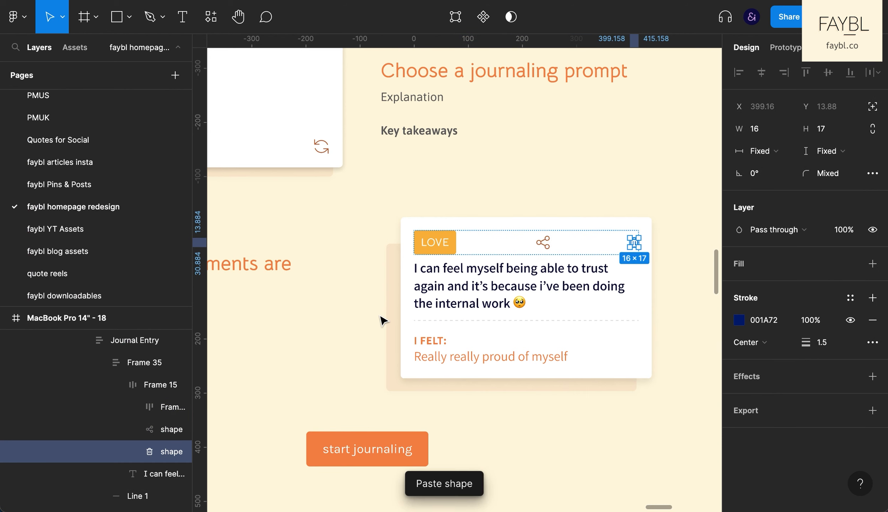
pyautogui.write('20')
pyautogui.press('Return')
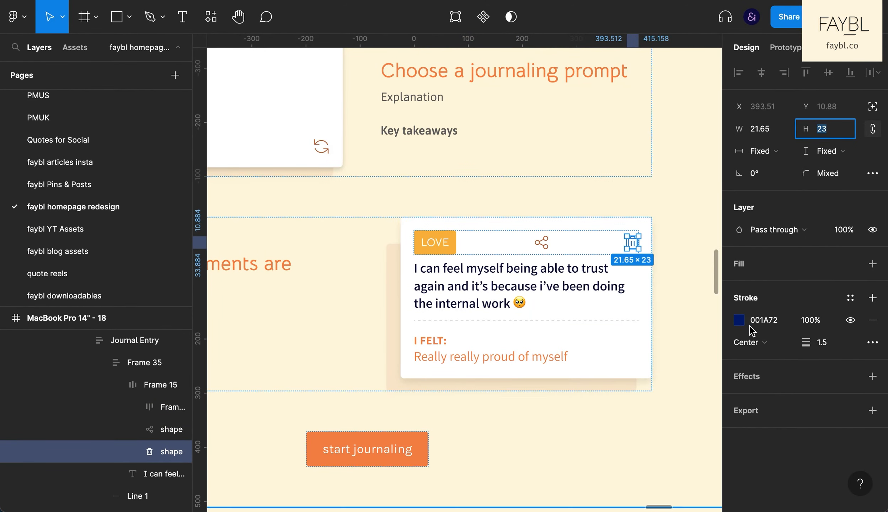
# - Match the trash icon's stroke to the first card's refresh icon colour, BA6739
pyautogui.click(739, 320)
pyautogui.click(575, 357)
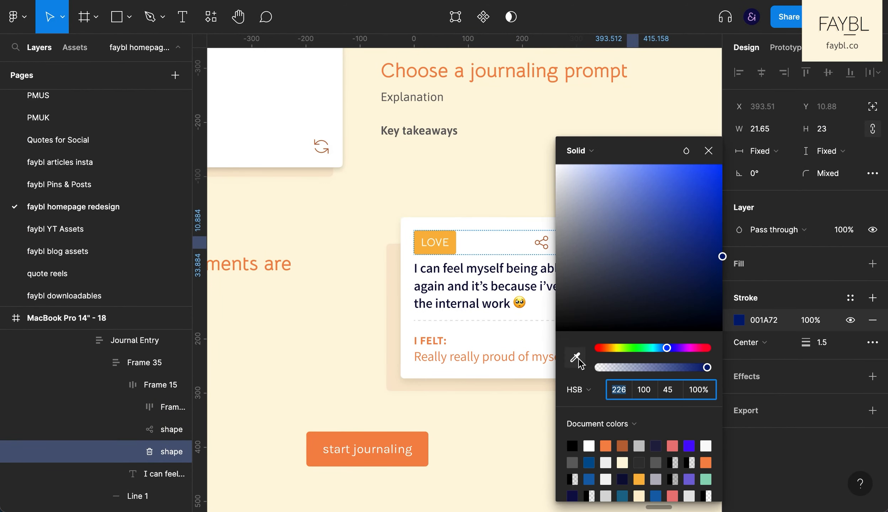
pyautogui.click(320, 144)
pyautogui.press('Escape')
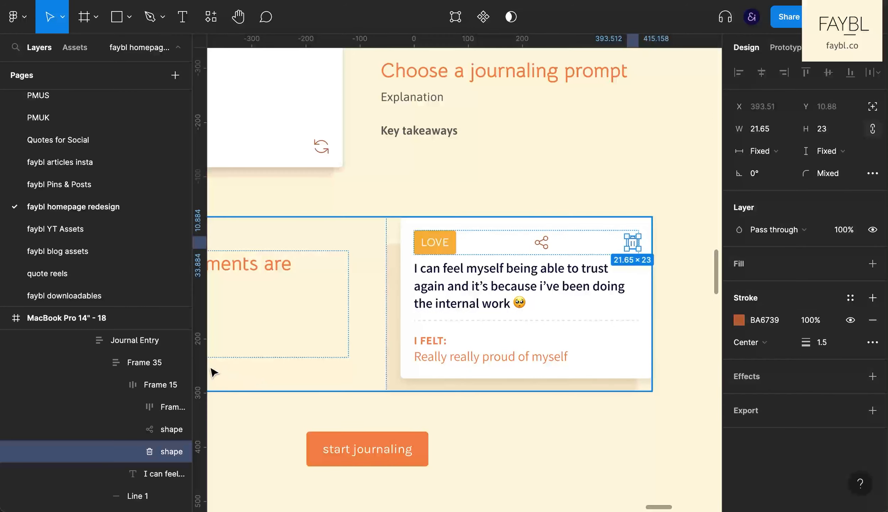
# - Combine the share and trash icons in a horizontal auto layout frame with an item spacing of 27
pyautogui.keyDown('shift'); pyautogui.click(157, 429); pyautogui.keyUp('shift')
pyautogui.hotkey('ctrl', 'g')
pyautogui.hotkey('shift', 'a')
pyautogui.click(873, 277)
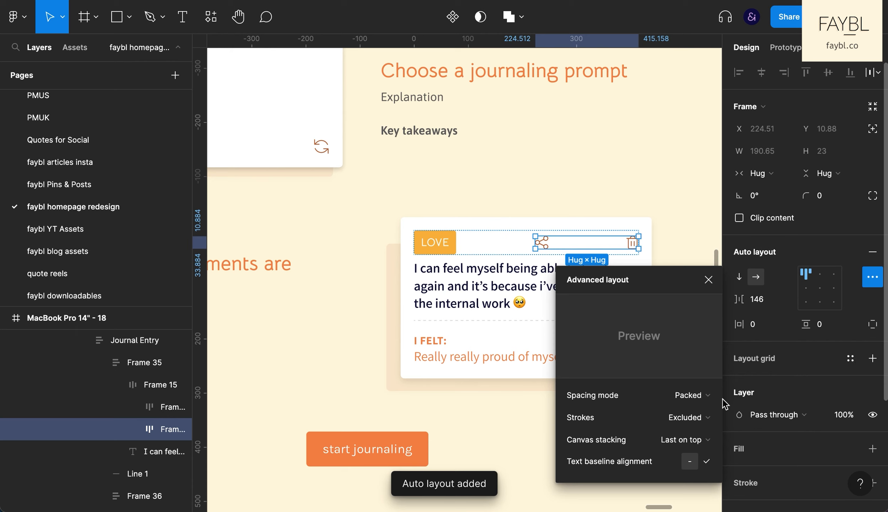
pyautogui.click(708, 279)
pyautogui.moveTo(739, 299); pyautogui.dragTo(689, 299)
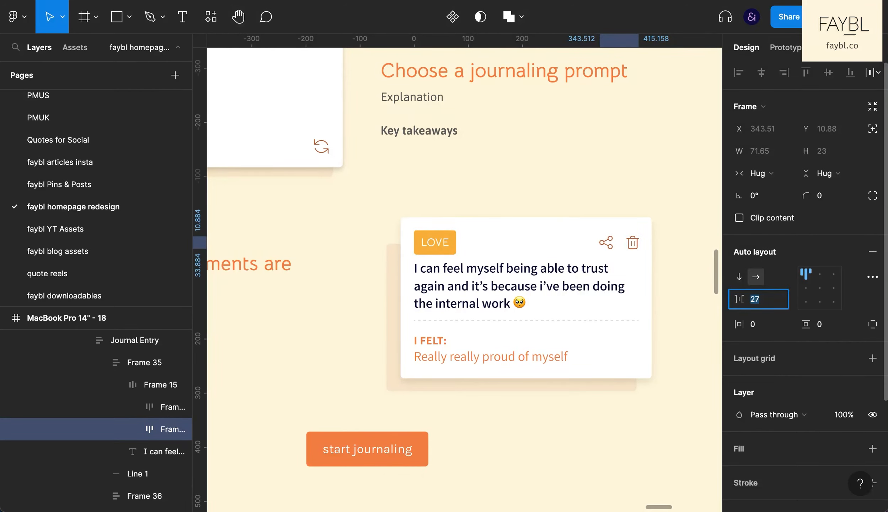
# - Draw a 126 × 33 rectangle on the empty canvas beside the page, with a white fill and corner radius of 3
pyautogui.hotkey('ctrl', '\\')
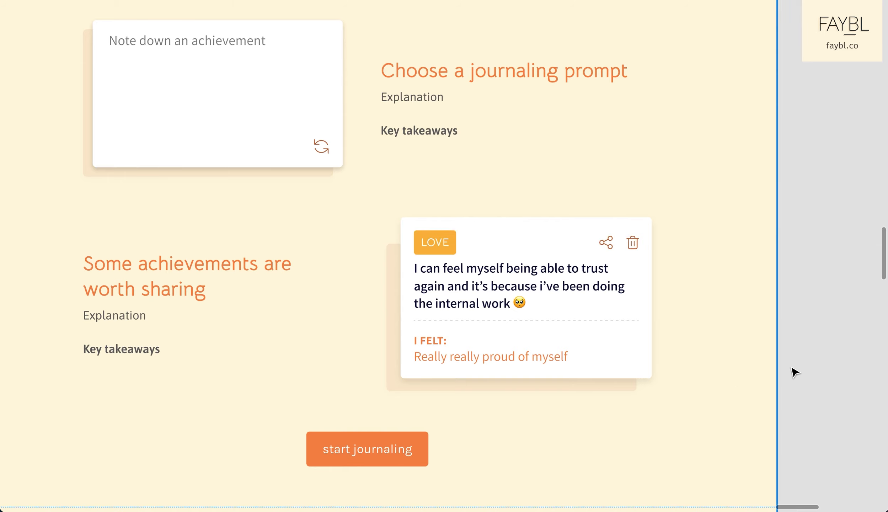
pyautogui.hscroll(5, 738, 348)
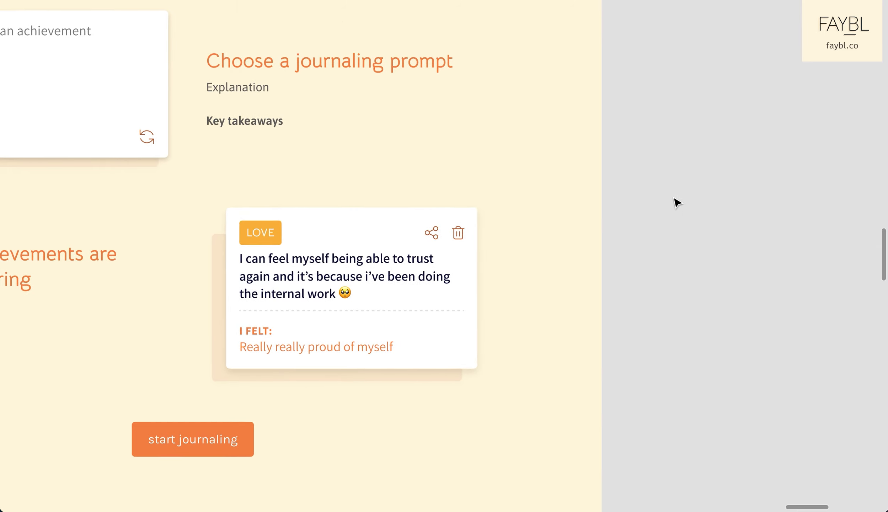
pyautogui.hotkey('ctrl', '\\')
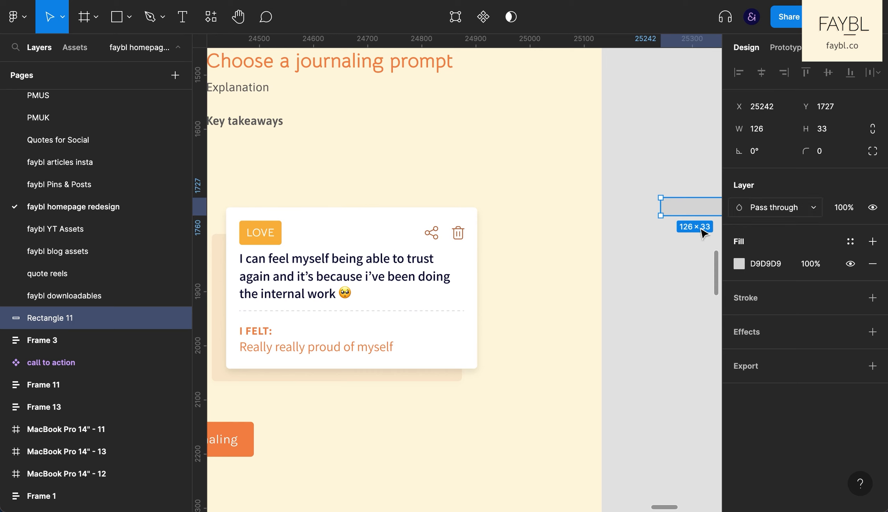
pyautogui.click(689, 220)
pyautogui.moveTo(688, 219); pyautogui.dragTo(612, 227)
pyautogui.click(619, 216)
pyautogui.click(824, 152)
pyautogui.press('Up')
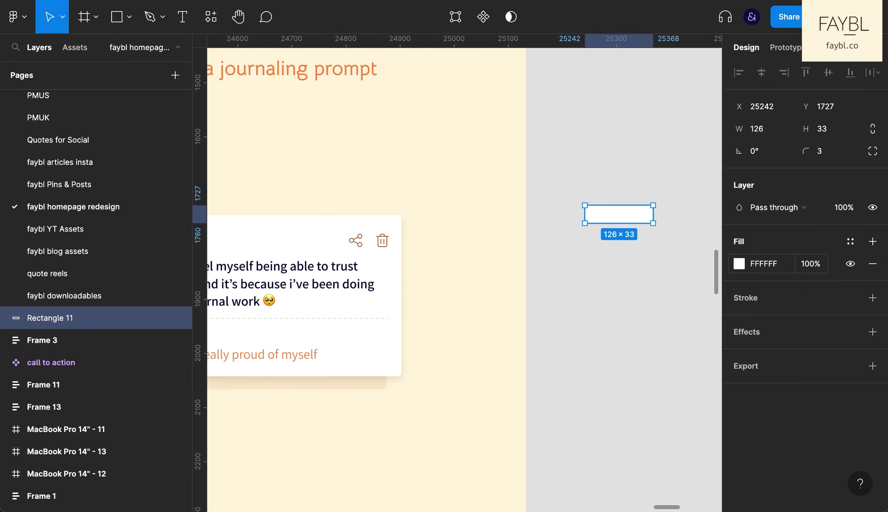
# - Add a white 22 × 22 square with corner radius 3, rotated -45° and centred on the white rectangle's lower edge
pyautogui.click(628, 259)
pyautogui.press('r')
pyautogui.moveTo(619, 242); pyautogui.dragTo(632, 254)
pyautogui.click(830, 153)
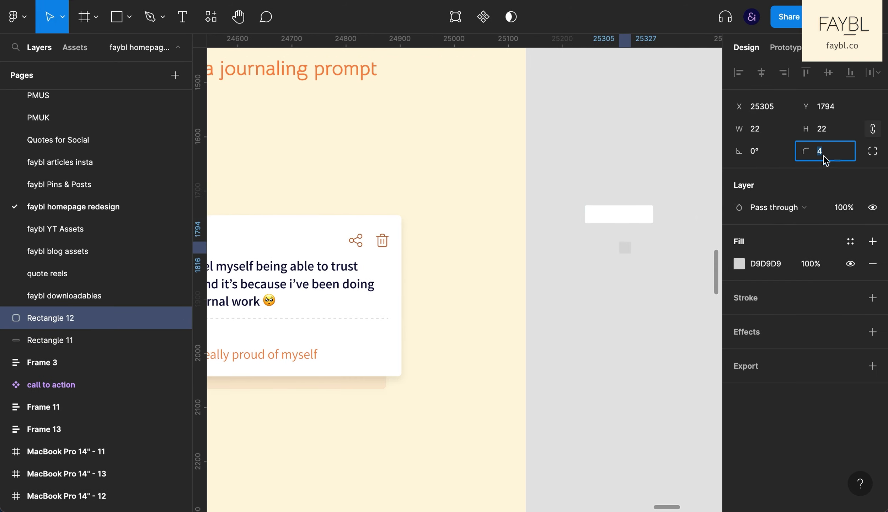
pyautogui.click(634, 215)
pyautogui.click(626, 246)
pyautogui.click(835, 157)
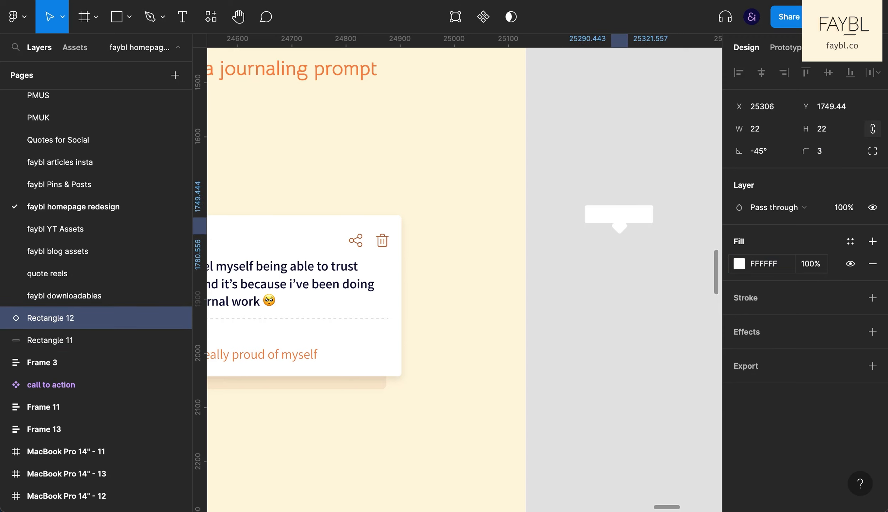
# - Tuck the rotated square further up into the white rectangle as a tooltip pointer and group the two shapes
pyautogui.click(651, 218)
pyautogui.moveTo(625, 229); pyautogui.dragTo(616, 209)
pyautogui.press('super+g')
pyautogui.click(623, 259)
pyautogui.keyDown('super'); pyautogui.click(623, 222); pyautogui.keyUp('super')
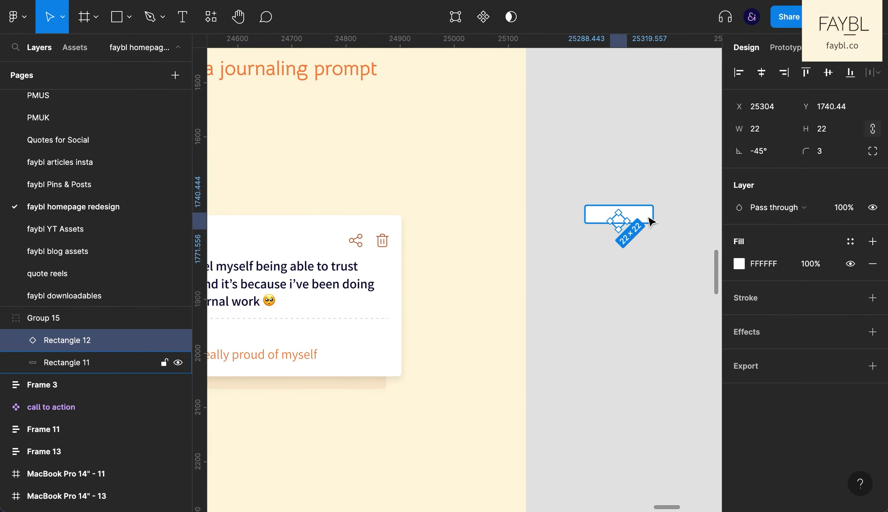
# - Wrap the tooltip's white rectangle in an auto layout frame
pyautogui.keyDown('super'); pyautogui.click(647, 218); pyautogui.keyUp('super')
pyautogui.hotkey('shift', 'a')
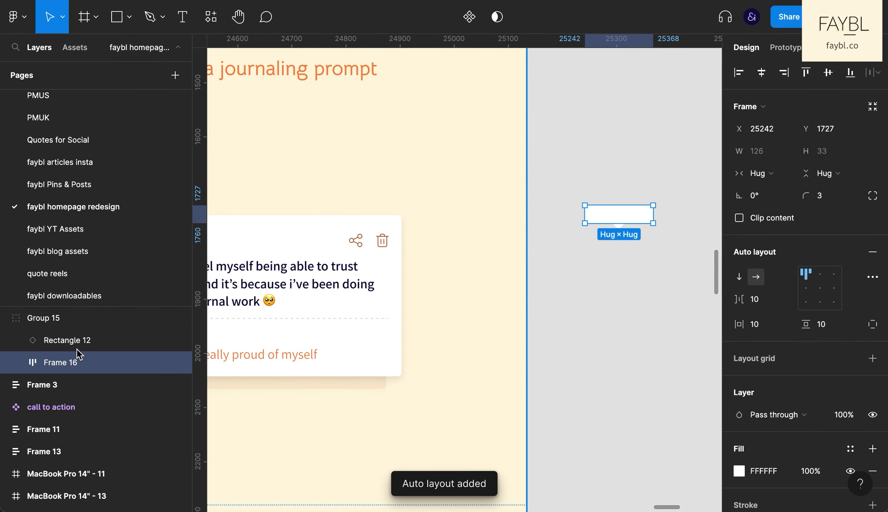
pyautogui.scroll(-2, 578, 290)
pyautogui.click(665, 279)
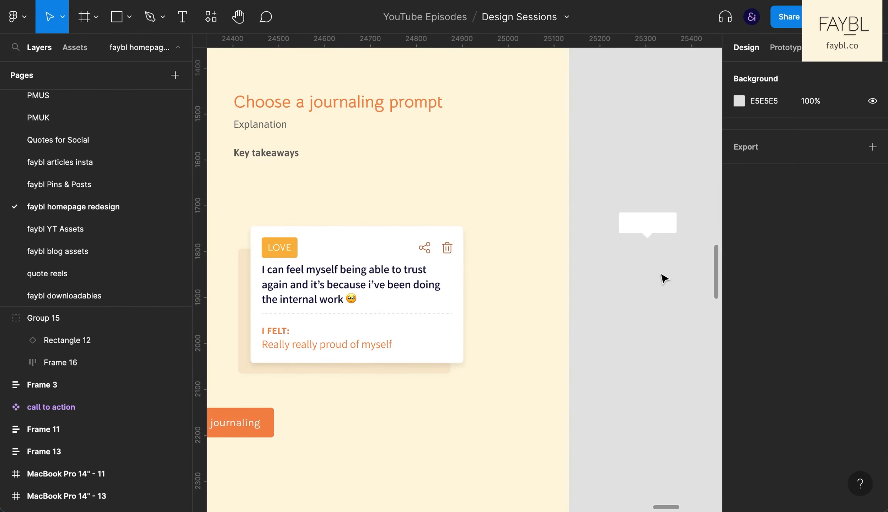
# - Rename the tooltip group as share panel
pyautogui.click(660, 227)
pyautogui.click(176, 47)
pyautogui.doubleClick(48, 78)
pyautogui.write('share panel')
pyautogui.press('Return')
# - Move the share panel onto the page above the share icon, nested in the second row's card group above Journal Entry
pyautogui.moveTo(633, 233); pyautogui.dragTo(359, 228)
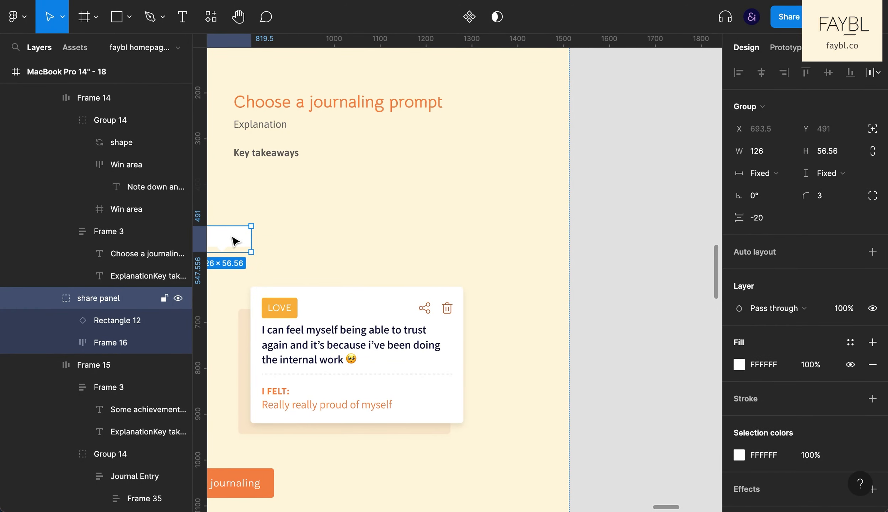
pyautogui.moveTo(130, 430); pyautogui.dragTo(135, 460)
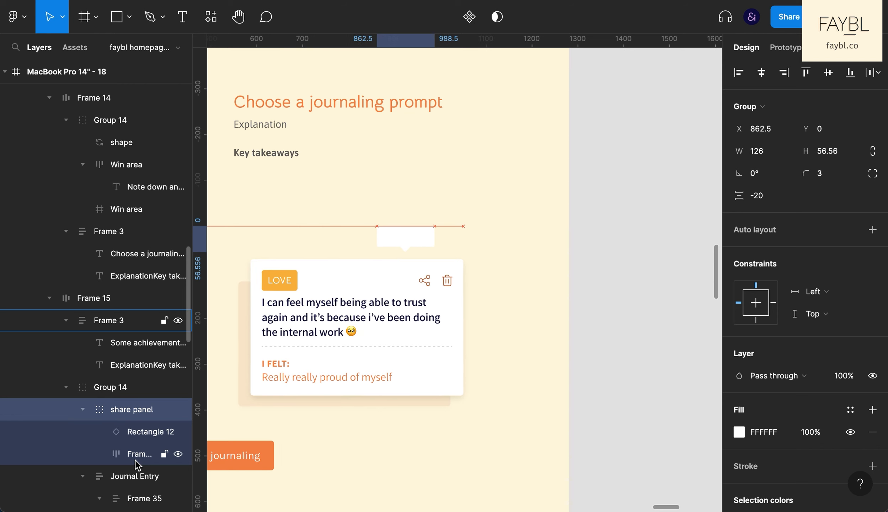
pyautogui.hscroll(-5, 464, 495)
pyautogui.click(107, 387)
pyautogui.click(83, 409)
pyautogui.click(86, 431)
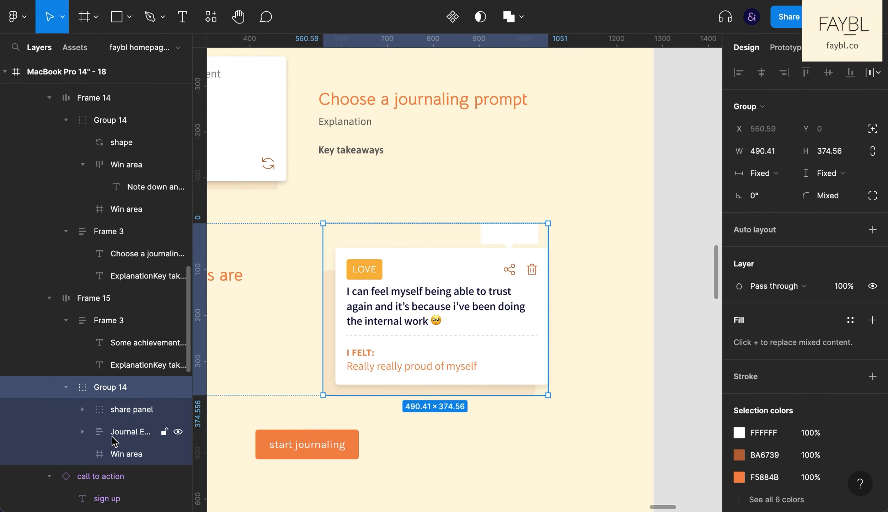
# - Nudge the share panel vertically to adjust its distance from the journal entry card
pyautogui.click(114, 454)
pyautogui.click(122, 407)
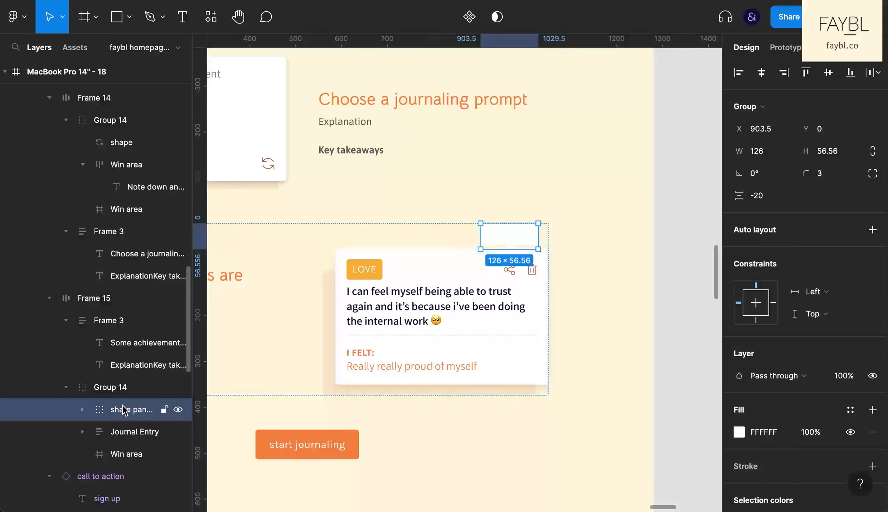
pyautogui.hotkey('shift', 'Down')
pyautogui.hotkey('shift', 'Up')
pyautogui.hotkey('shift', 'Down')
pyautogui.press('Down')
pyautogui.press('Down')
pyautogui.press('Down')
pyautogui.press('Down')
pyautogui.press('Down')
pyautogui.press('Down')
pyautogui.press('Down')
pyautogui.scroll(-3, 797, 320)
pyautogui.press('Up')
pyautogui.press('Up')
pyautogui.press('Up')
pyautogui.press('Up')
pyautogui.press('Up')
pyautogui.press('Up')
pyautogui.press('Up')
pyautogui.press('Up')
pyautogui.press('Up')
pyautogui.press('Up')
pyautogui.press('Up')
pyautogui.press('Up')
pyautogui.press('Up')
pyautogui.press('Up')
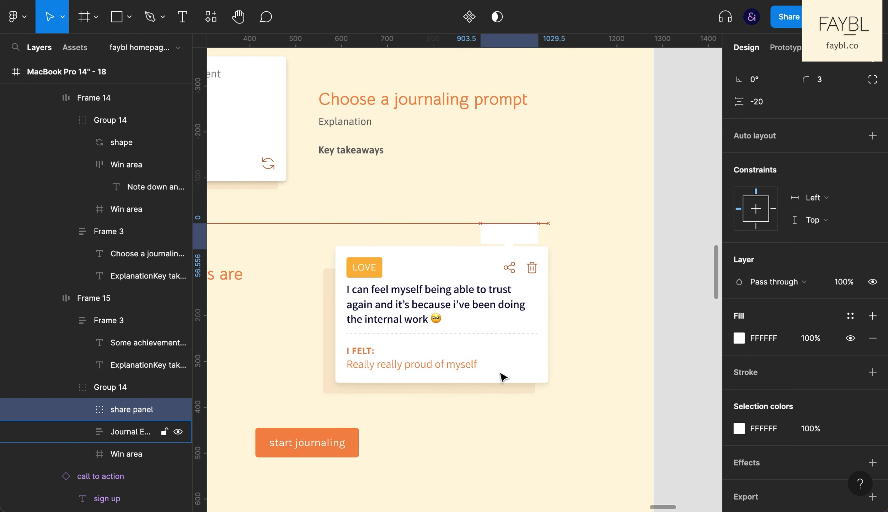
# - Add a drop shadow with 5% opacity to the share panel
pyautogui.scroll(-2, 750, 430)
pyautogui.click(738, 438)
pyautogui.click(737, 455)
pyautogui.click(652, 454)
pyautogui.write('5')
pyautogui.press('Return')
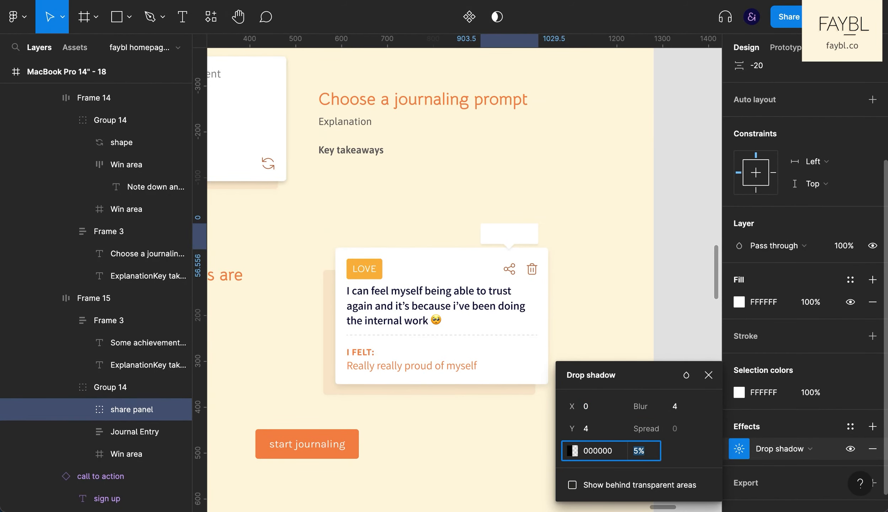
pyautogui.click(709, 375)
# - Nudge the share panel down so its pointer overlaps the upper edge of the journal entry card
pyautogui.press('Down')
pyautogui.press('Down')
pyautogui.press('Down')
pyautogui.press('Down')
pyautogui.press('Down')
pyautogui.press('Down')
pyautogui.press('Down')
pyautogui.press('Down')
pyautogui.press('Down')
pyautogui.press('Down')
pyautogui.press('Down')
pyautogui.press('Down')
pyautogui.press('Down')
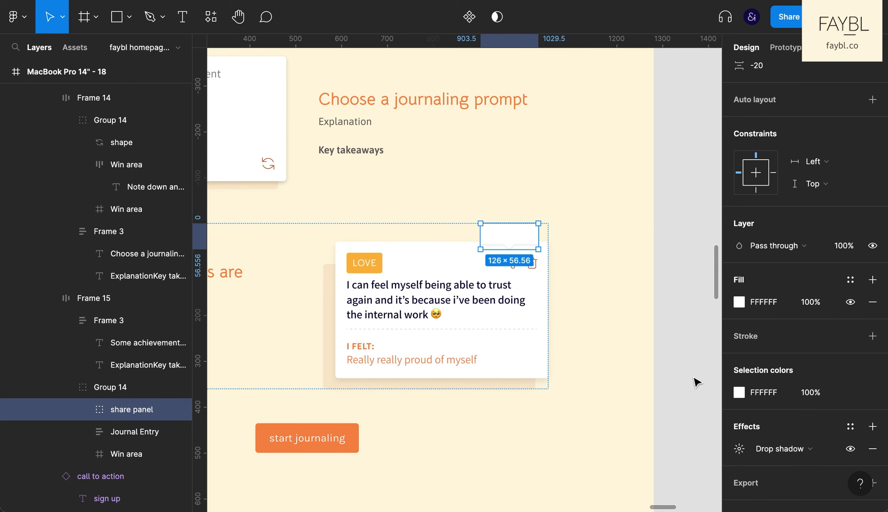
pyautogui.click(694, 377)
pyautogui.scroll(-3, 563, 451)
pyautogui.hscroll(-3, 562, 451)
pyautogui.hscroll(1, 563, 451)
# - Hide the interface, duplicate the Choose a journaling prompt row and place the copy below the achievements row
pyautogui.press('super+backslash')
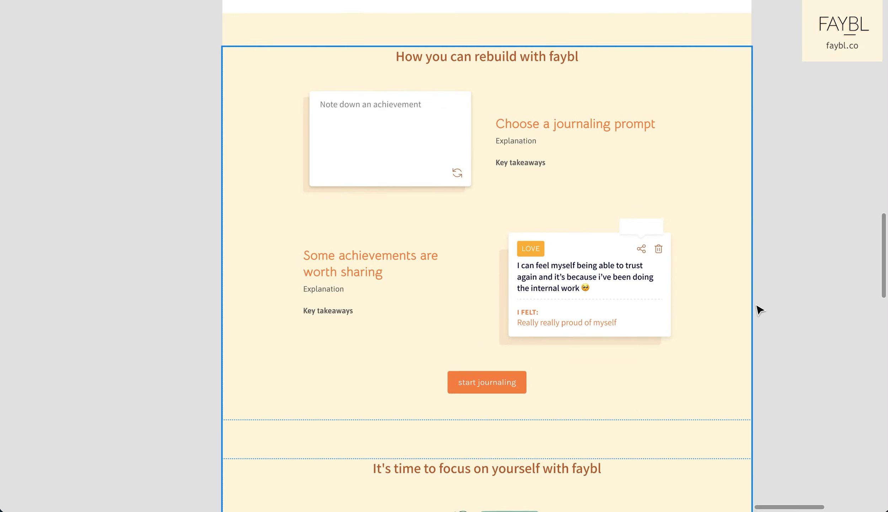
pyautogui.click(495, 130)
pyautogui.click(527, 140)
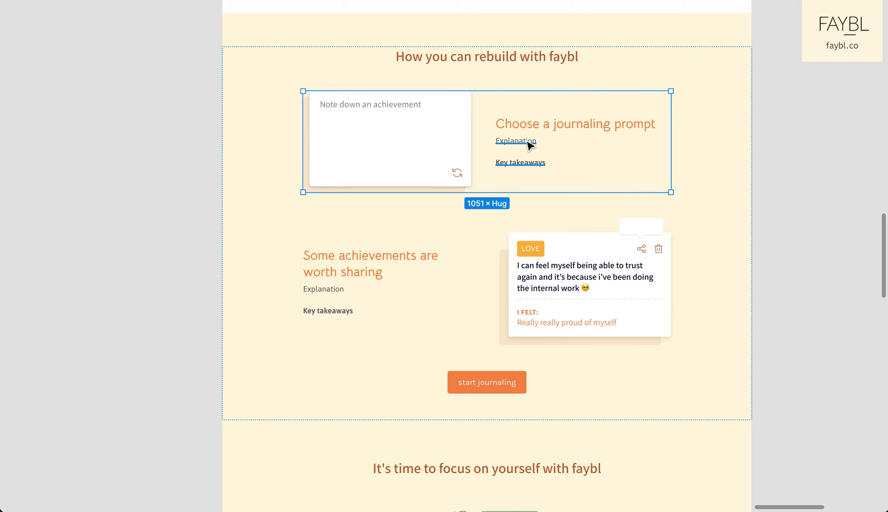
pyautogui.hotkey('ctrl', 'd')
pyautogui.press('Down')
pyautogui.scroll(-3, 565, 317)
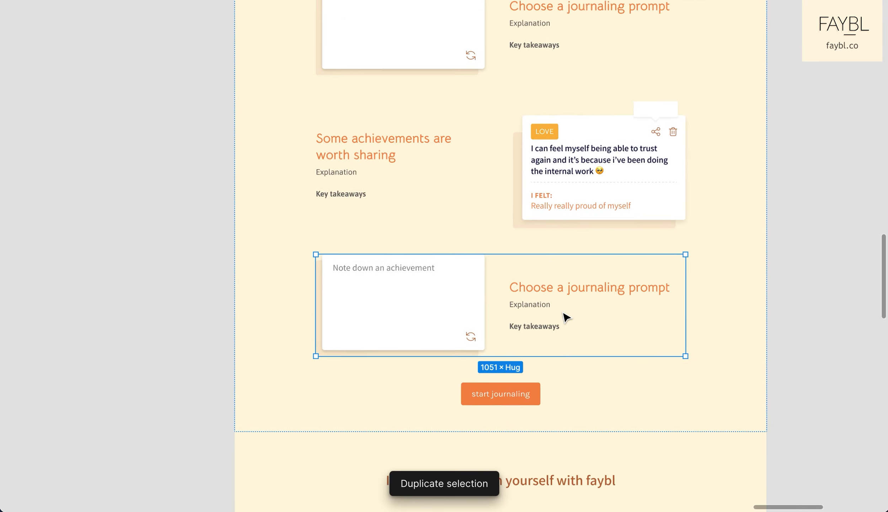
# - Change the duplicated row's heading to "A picture says a thousand words"
pyautogui.scroll(3, 566, 314)
pyautogui.doubleClick(575, 280)
pyautogui.write('Say')
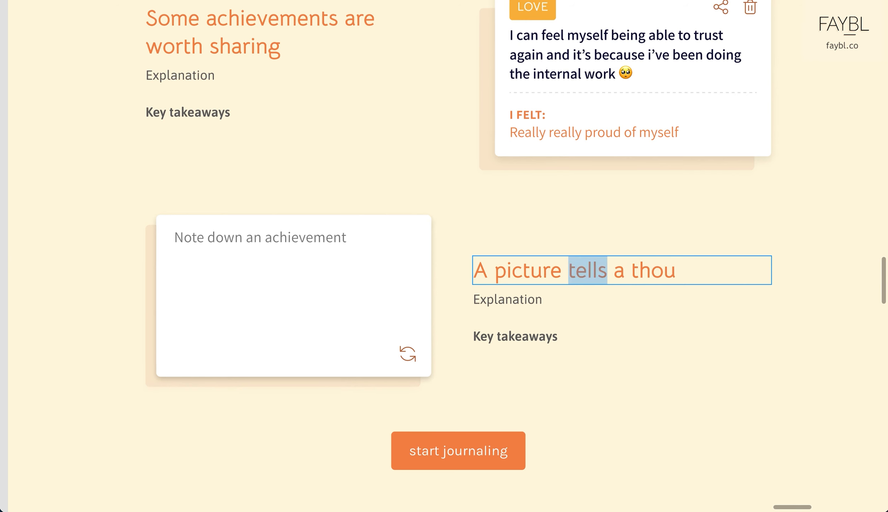
pyautogui.write('rds')
pyautogui.press('Escape')
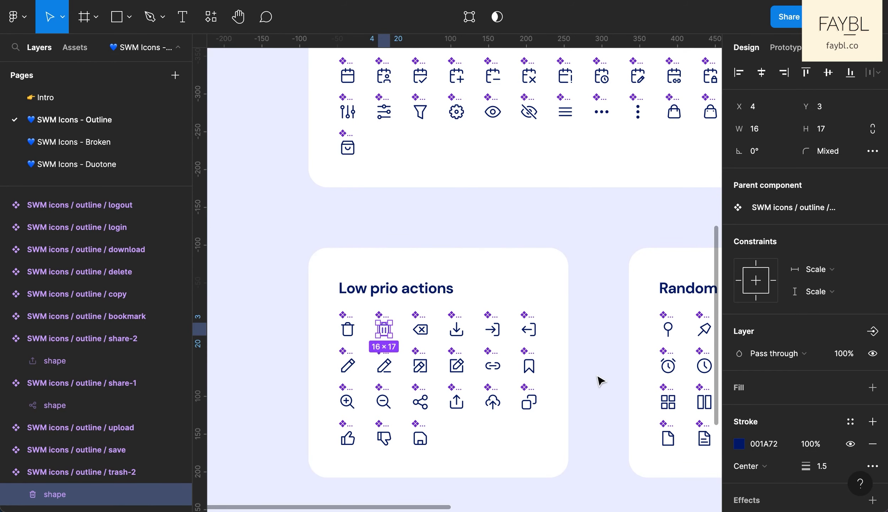
# - Copy the picture icon from the SWM Icons - Outline page and paste it into the third row's card group
pyautogui.hscroll(10, 600, 381)
pyautogui.scroll(-1, 600, 380)
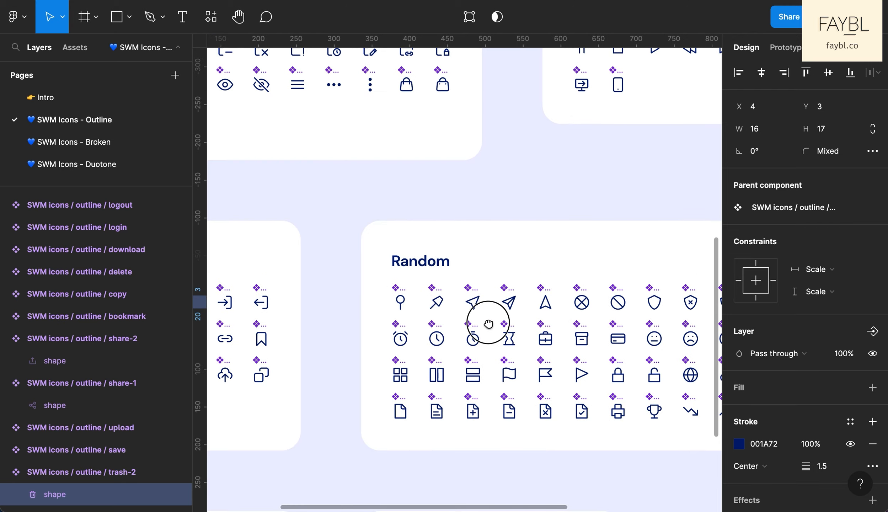
pyautogui.click(573, 298)
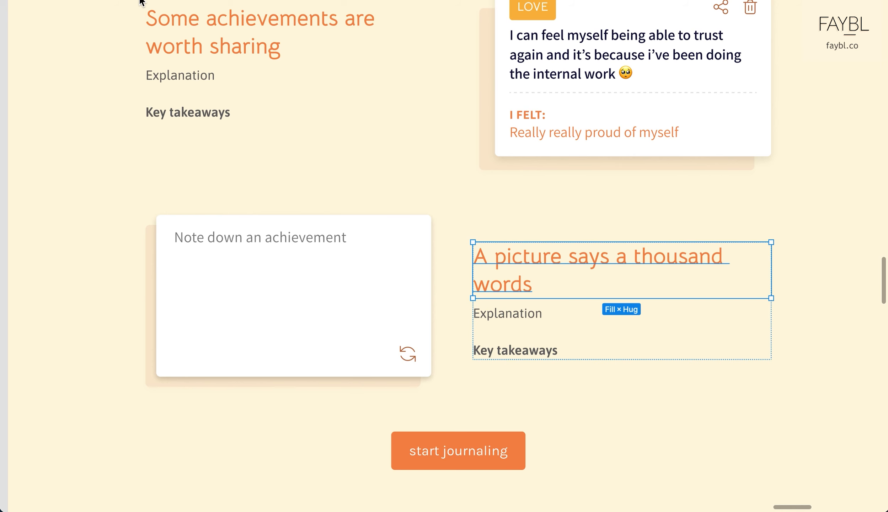
pyautogui.click(403, 356)
pyautogui.hotkey('ctrl', 'v')
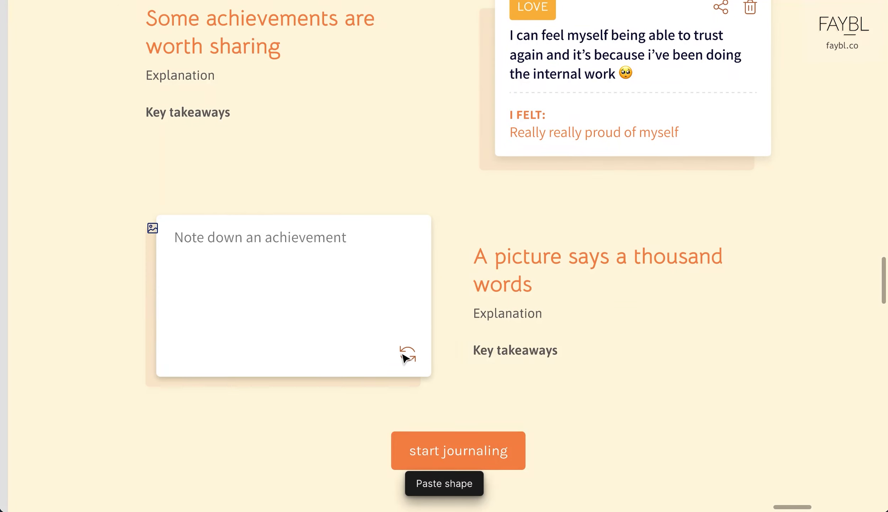
# - Move the picture icon to just left of the refresh icon in the third row's card
pyautogui.hotkey('shift', 'Down')
pyautogui.hotkey('shift', 'Down')
pyautogui.hotkey('shift', 'Down')
pyautogui.hotkey('shift', 'Down')
pyautogui.hotkey('shift', 'Down')
pyautogui.hotkey('shift', 'Down')
pyautogui.hotkey('shift', 'Down')
pyautogui.hotkey('shift', 'Down')
pyautogui.hotkey('shift', 'Down')
pyautogui.hotkey('shift', 'Down')
pyautogui.hotkey('shift', 'Down')
pyautogui.hotkey('shift', 'Down')
pyautogui.hotkey('shift', 'Down')
pyautogui.hotkey('shift', 'Down')
pyautogui.hotkey('shift', 'Down')
pyautogui.hotkey('shift', 'Down')
pyautogui.hotkey('shift', 'Down')
pyautogui.hotkey('shift', 'Down')
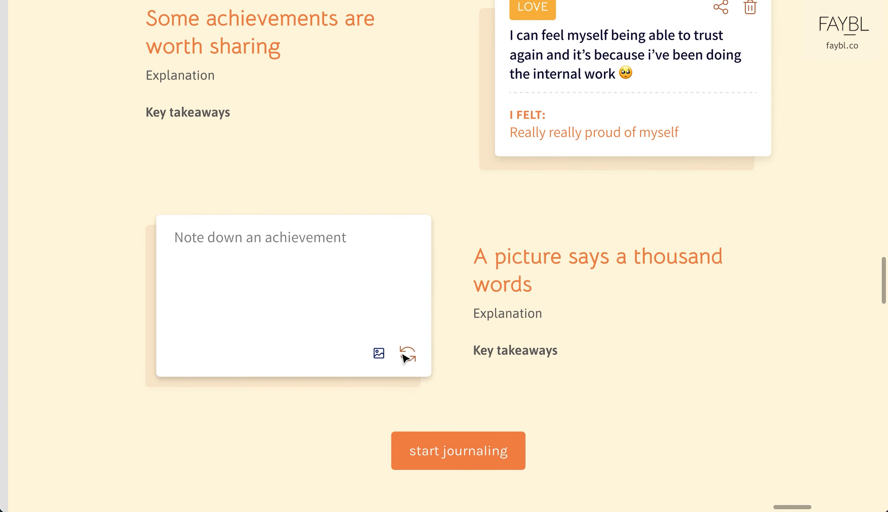
# - Show the interface again and resize the picture icon to 23 × 23
pyautogui.hotkey('ctrl', '\\')
pyautogui.write('27')
pyautogui.press('Return')
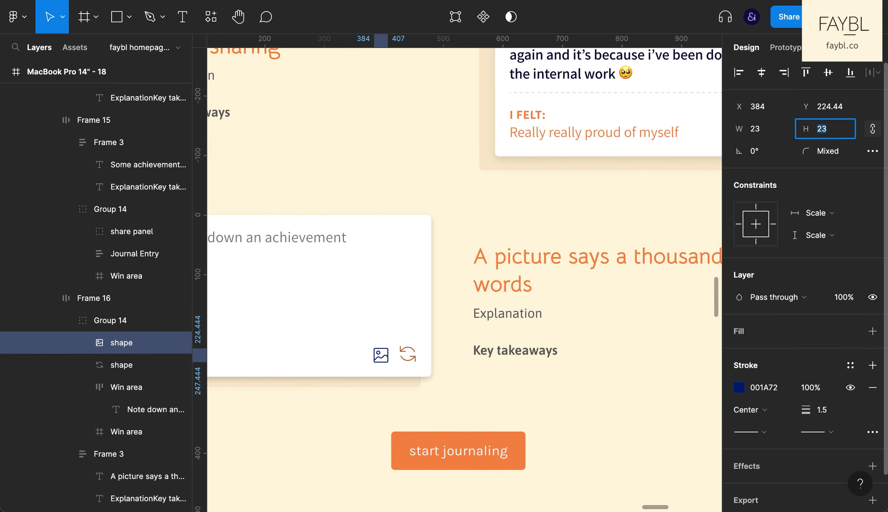
# - Combine the picture and refresh icons in a horizontal auto layout frame
pyautogui.keyDown('shift'); pyautogui.click(121, 365); pyautogui.keyUp('shift')
pyautogui.hotkey('ctrl', 'g')
pyautogui.hotkey('shift', 'a')
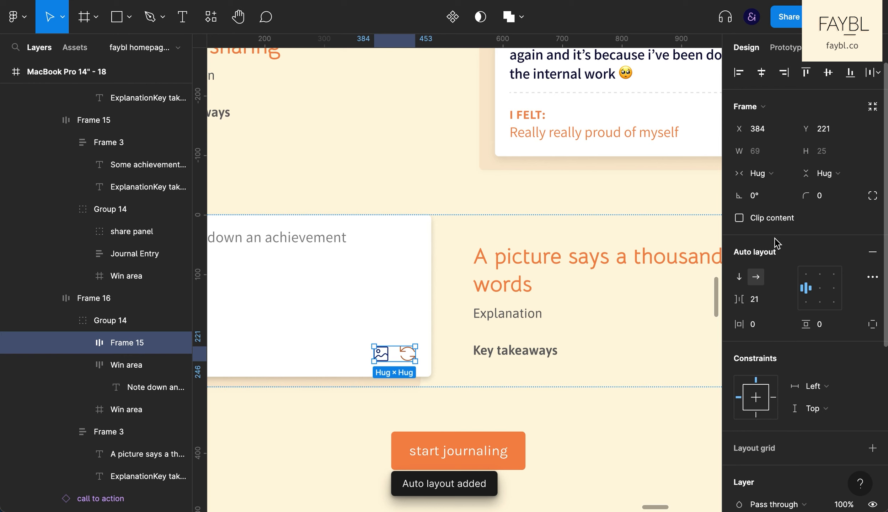
# - Recolour the dark blue picture icon to BA6739, matching the refresh icon
pyautogui.scroll(-6, 814, 377)
pyautogui.click(762, 448)
pyautogui.hotkey('ctrl', 'c')
pyautogui.click(764, 425)
pyautogui.hotkey('ctrl', 'v')
pyautogui.press('Return')
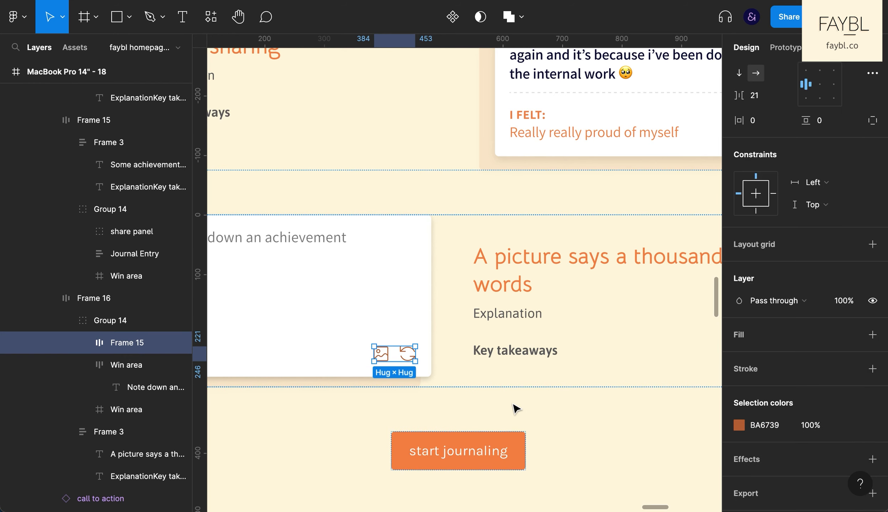
# - Draw a 10 px vertical divider line between the picture and refresh icons and set its opacity to 20%
pyautogui.press('l')
pyautogui.moveTo(392, 348); pyautogui.dragTo(393, 354)
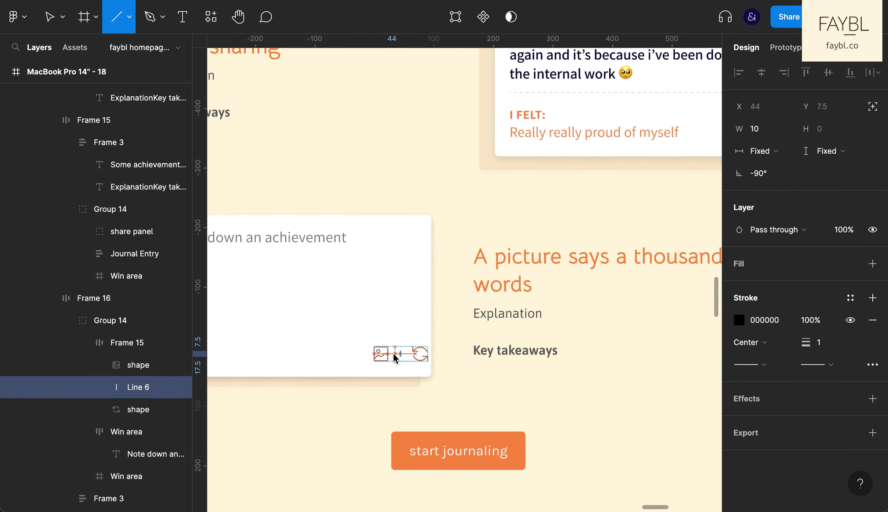
pyautogui.press('2')
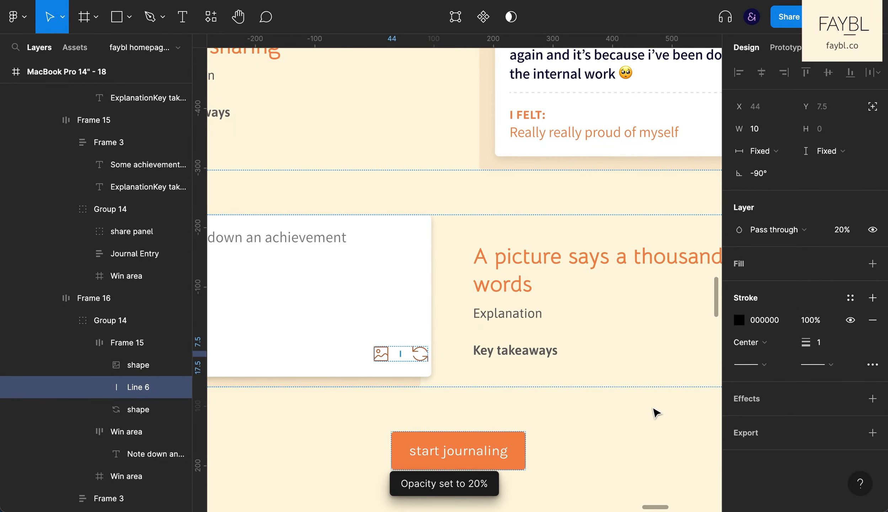
pyautogui.press('Escape')
# - Shift the icon frame left inside the card and resize the picture icon to 25 × 25
pyautogui.click(422, 359)
pyautogui.keyDown('super'); pyautogui.click(420, 354); pyautogui.keyUp('super')
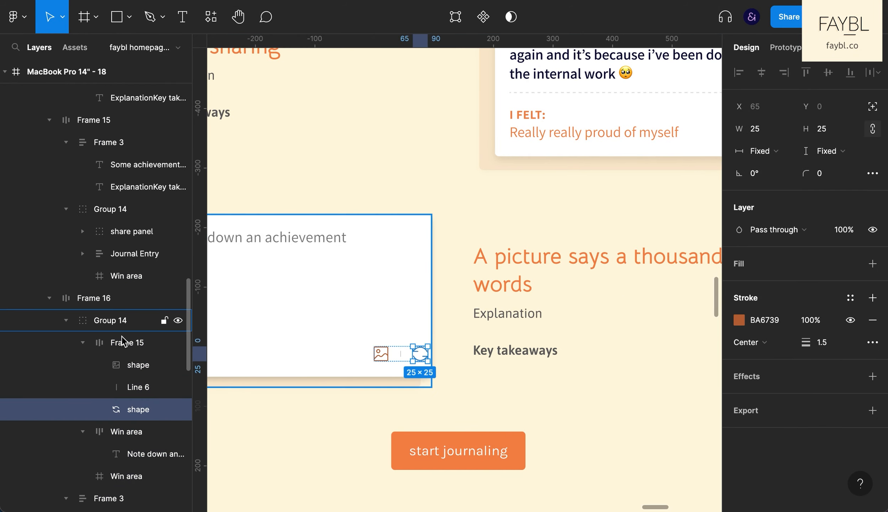
pyautogui.click(122, 342)
pyautogui.keyDown('super'); pyautogui.click(413, 360); pyautogui.keyUp('super')
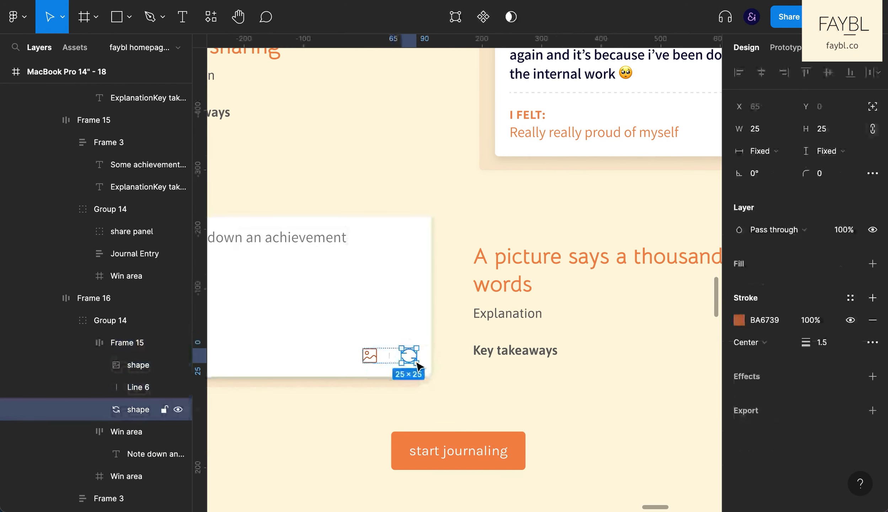
pyautogui.keyDown('super'); pyautogui.click(372, 356); pyautogui.keyUp('super')
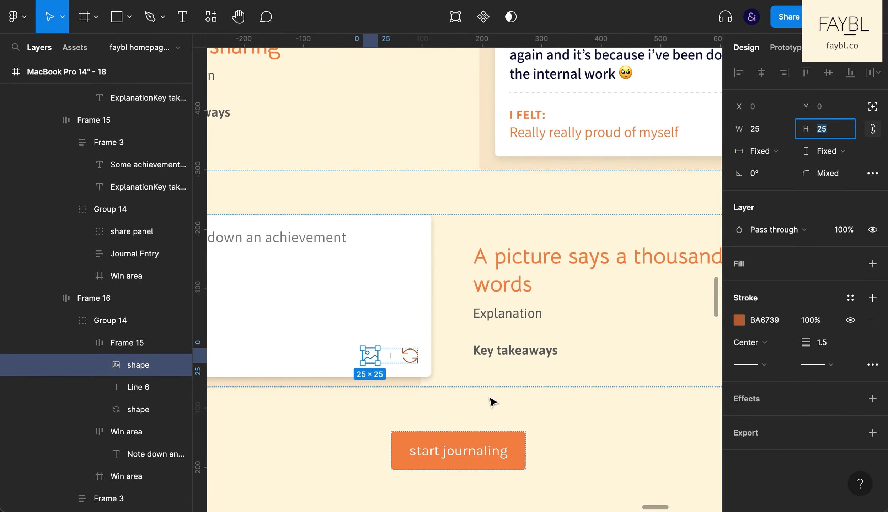
pyautogui.hscroll(-5, 490, 401)
pyautogui.hscroll(-2, 491, 401)
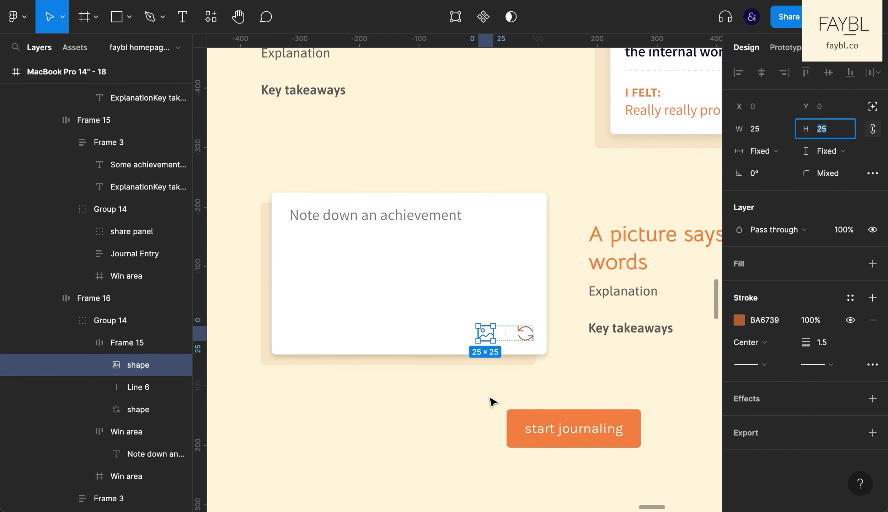
pyautogui.scroll(-2, 521, 377)
pyautogui.scroll(5, 527, 377)
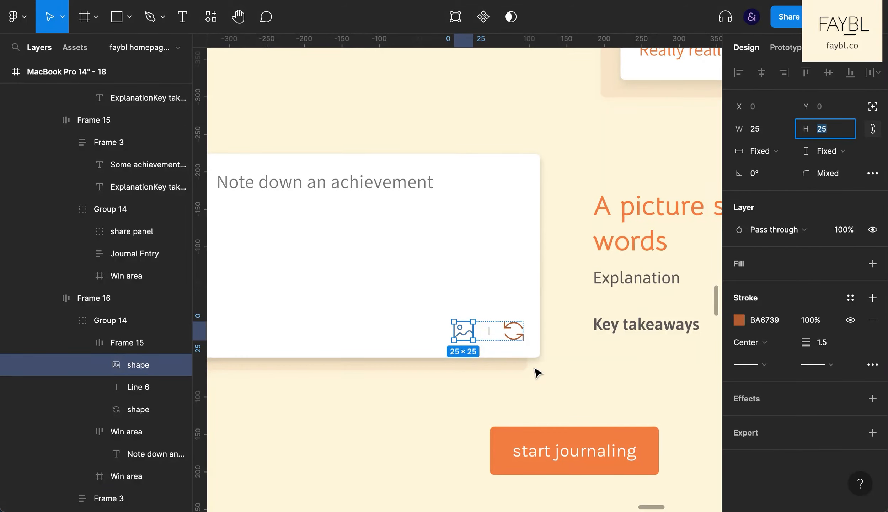
# - Set the icon frame's item spacing to 17 and nudge the frame 7 px to the right
pyautogui.click(117, 344)
pyautogui.click(759, 298)
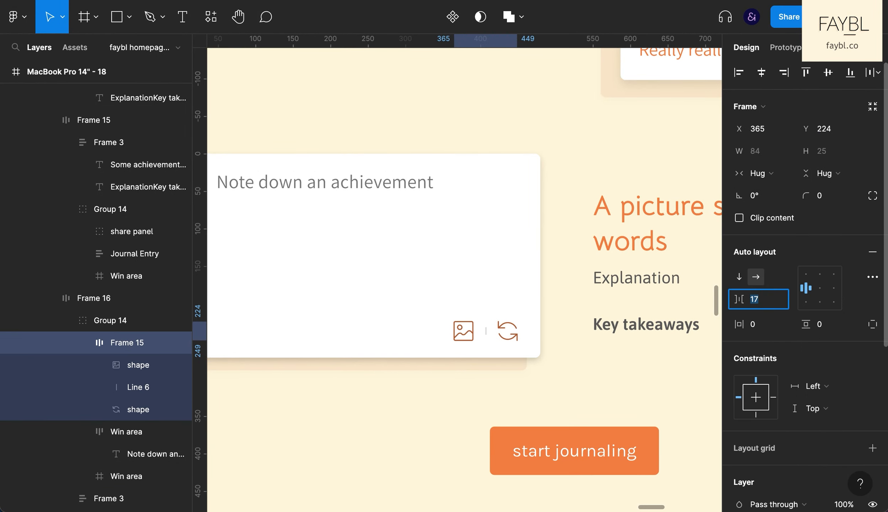
pyautogui.press('Return')
pyautogui.hotkey('shift', 'Right')
pyautogui.press('Left')
pyautogui.press('Left')
pyautogui.press('Left')
pyautogui.scroll(-5, 560, 371)
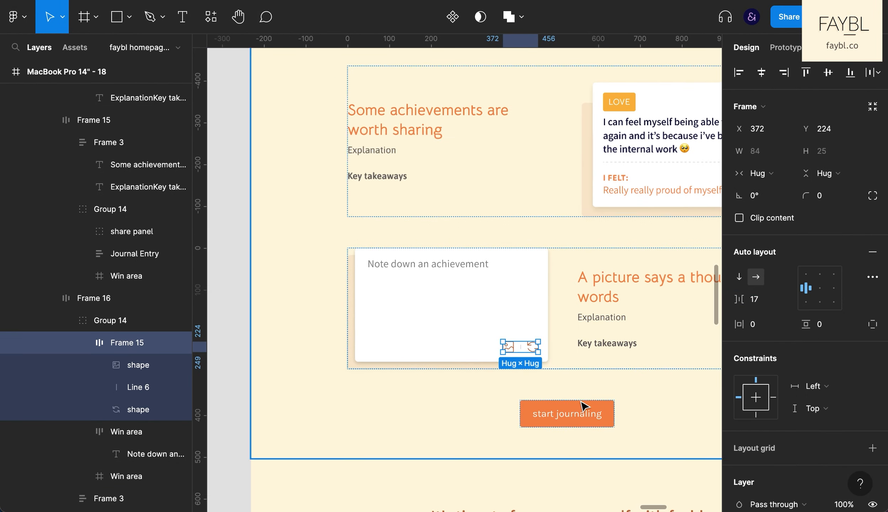
pyautogui.scroll(-3, 581, 401)
pyautogui.click(286, 392)
pyautogui.hscroll(4, 528, 395)
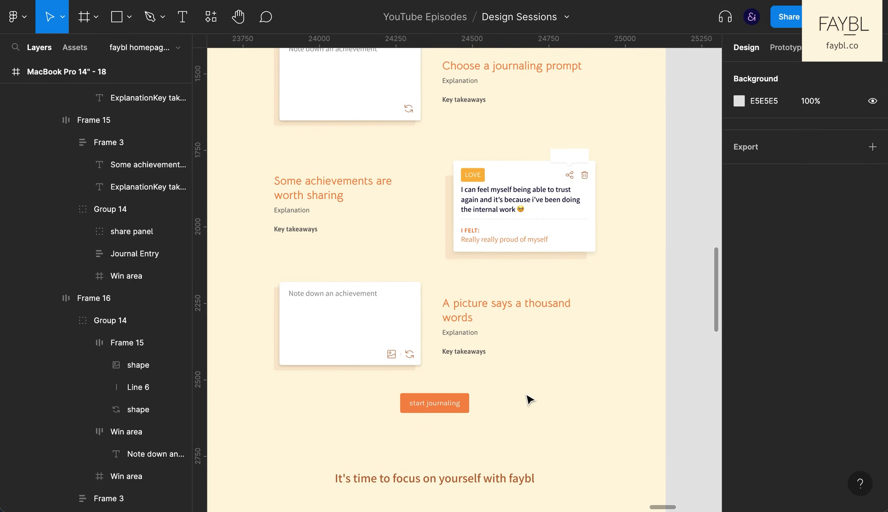
# - Place a copy of the second row's journal entry card on the empty canvas beside the page
pyautogui.click(512, 198)
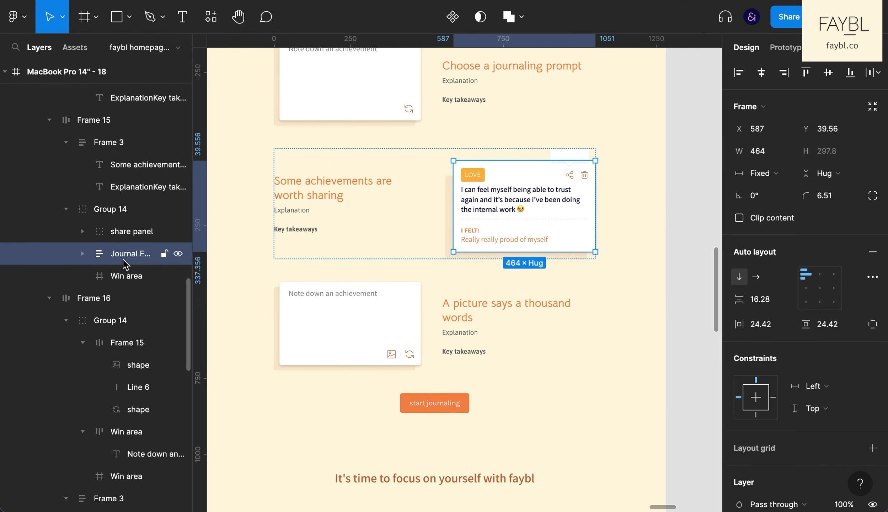
pyautogui.hscroll(4, 532, 228)
pyautogui.scroll(-2, 531, 228)
pyautogui.moveTo(655, 263); pyautogui.dragTo(684, 275)
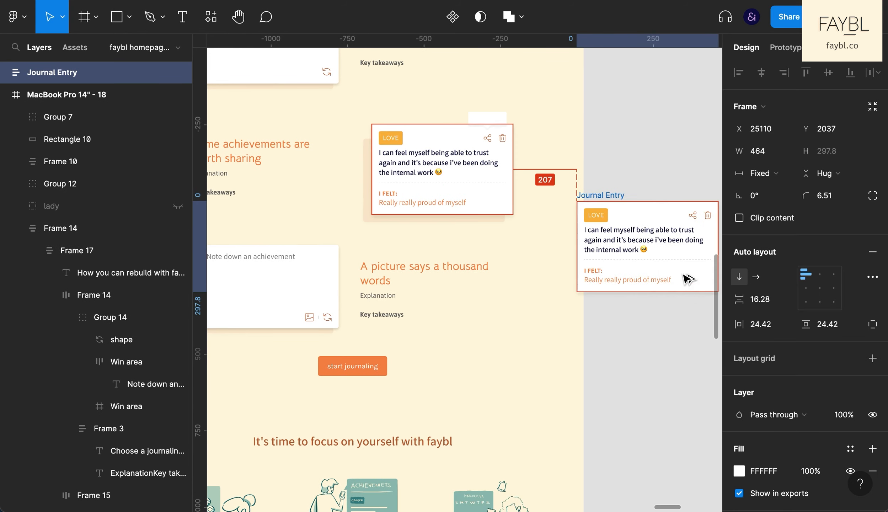
pyautogui.hscroll(-4, 537, 366)
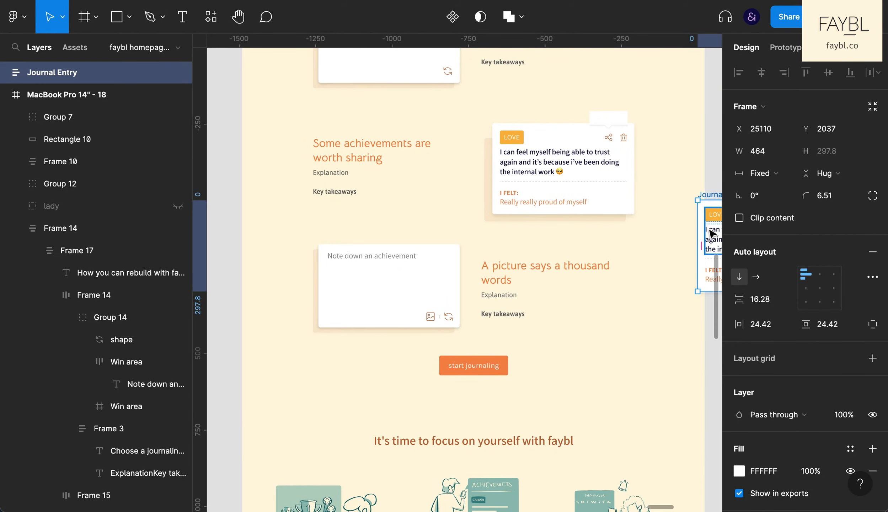
# - Cut the copied journal entry card from the canvas and paste it into the third row's card group
pyautogui.press('Delete')
pyautogui.keyDown('super'); pyautogui.click(363, 314); pyautogui.keyUp('super')
pyautogui.click(83, 298)
pyautogui.click(83, 209)
pyautogui.click(108, 193)
pyautogui.press('super+v')
# - Move the pasted journal entry card left and up so it overlaps the third row's note card, offset toward its upper left
pyautogui.hotkey('shift', 'Down')
pyautogui.hotkey('shift', 'Down')
pyautogui.hotkey('shift', 'Down')
pyautogui.hotkey('shift', 'Down')
pyautogui.hotkey('shift', 'Down')
pyautogui.hotkey('shift', 'Down')
pyautogui.hotkey('shift', 'Down')
pyautogui.hotkey('shift', 'Down')
pyautogui.hotkey('shift', 'Down')
pyautogui.hotkey('shift', 'Down')
pyautogui.hotkey('shift', 'Down')
pyautogui.hotkey('shift', 'Down')
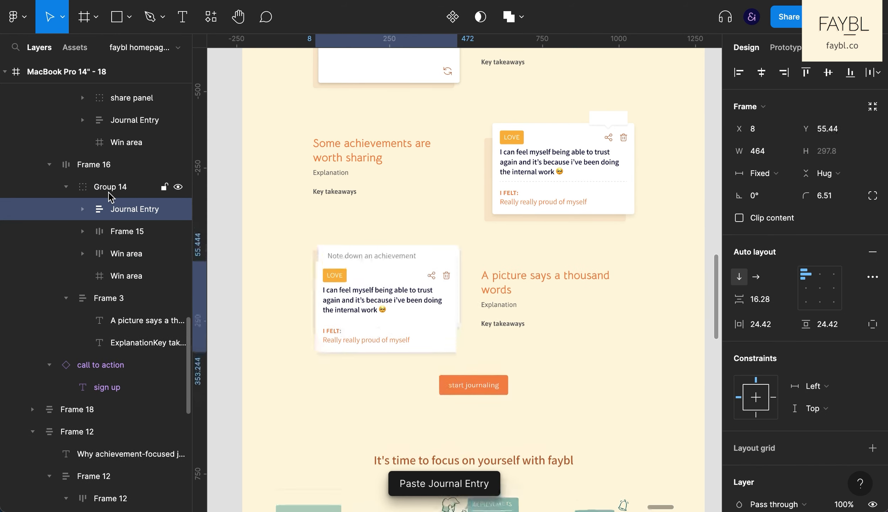
pyautogui.hotkey('shift', 'Left')
pyautogui.hotkey('shift', 'Left')
pyautogui.hotkey('shift', 'Left')
pyautogui.hotkey('shift', 'Left')
pyautogui.hotkey('shift', 'Left')
pyautogui.hotkey('shift', 'Left')
pyautogui.hotkey('shift', 'Up')
pyautogui.hotkey('shift', 'Up')
pyautogui.hotkey('shift', 'Up')
pyautogui.hotkey('shift', 'Up')
pyautogui.hotkey('shift', 'Up')
pyautogui.hotkey('shift', 'Up')
pyautogui.hotkey('shift', 'Up')
pyautogui.hotkey('shift', 'Up')
pyautogui.hotkey('shift', 'Up')
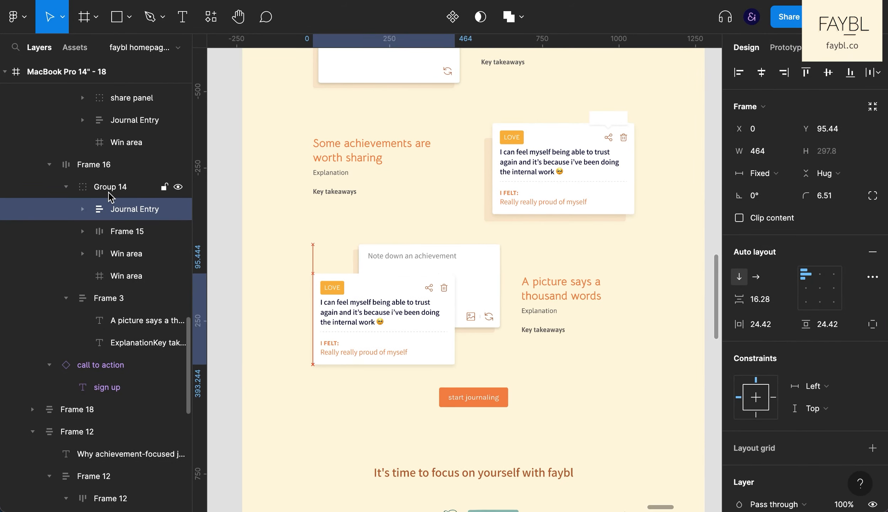
pyautogui.hotkey('shift', 'Up')
pyautogui.hotkey('shift', 'Up')
pyautogui.hotkey('shift', 'Up')
pyautogui.hotkey('shift', 'Up')
pyautogui.hotkey('shift', 'Up')
pyautogui.hotkey('shift', 'Up')
pyautogui.hotkey('shift', 'Up')
pyautogui.hotkey('shift', 'Up')
pyautogui.hotkey('shift', 'Up')
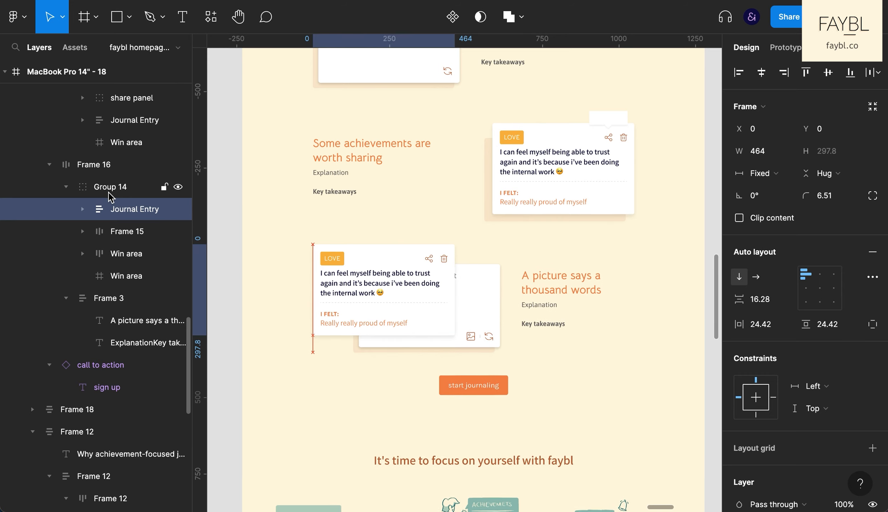
# - Draw a rectangle 47 px high below the journal entry text, with its width filling the container and a corner radius of 4
pyautogui.scroll(4, 486, 310)
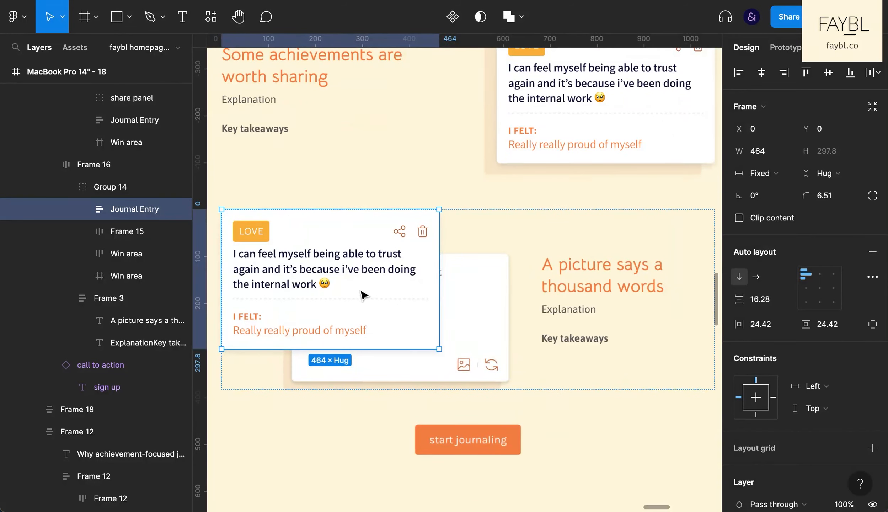
pyautogui.keyDown('super'); pyautogui.click(309, 277); pyautogui.keyUp('super')
pyautogui.press('r')
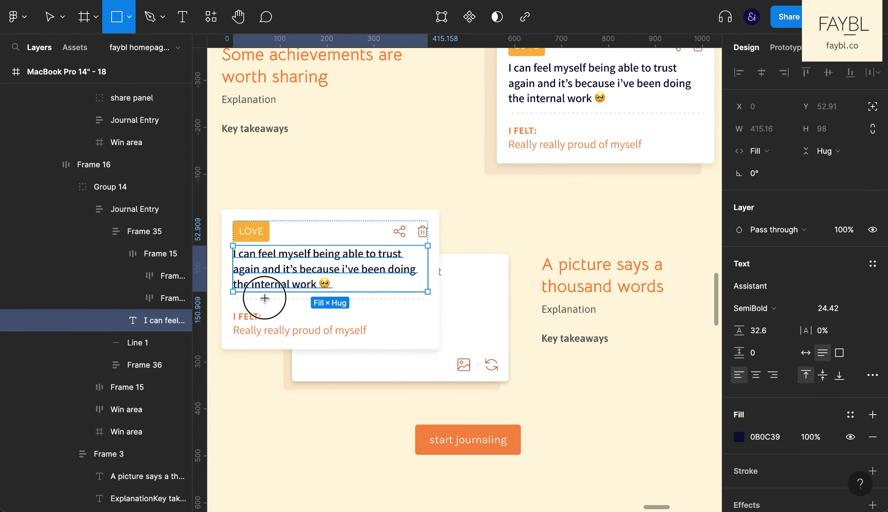
pyautogui.moveTo(266, 295); pyautogui.dragTo(233, 318)
pyautogui.click(781, 151)
pyautogui.click(784, 174)
pyautogui.click(434, 261)
pyautogui.keyDown('super'); pyautogui.click(340, 306); pyautogui.keyUp('super')
pyautogui.click(825, 173)
pyautogui.write('1')
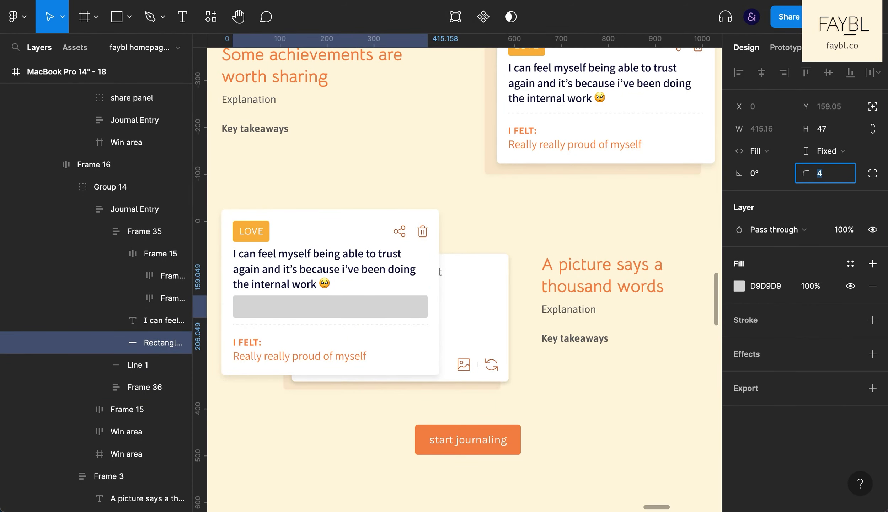
# - Increase the placeholder rectangle's height to 237
pyautogui.click(832, 153)
pyautogui.click(829, 132)
pyautogui.click(828, 131)
pyautogui.hotkey('shift', 'Up')
pyautogui.hotkey('shift', 'Up')
pyautogui.hotkey('shift', 'Up')
pyautogui.hotkey('shift', 'Up')
pyautogui.hotkey('shift', 'Up')
pyautogui.hotkey('shift', 'Up')
pyautogui.hotkey('shift', 'Up')
pyautogui.hotkey('shift', 'Up')
pyautogui.hotkey('shift', 'Up')
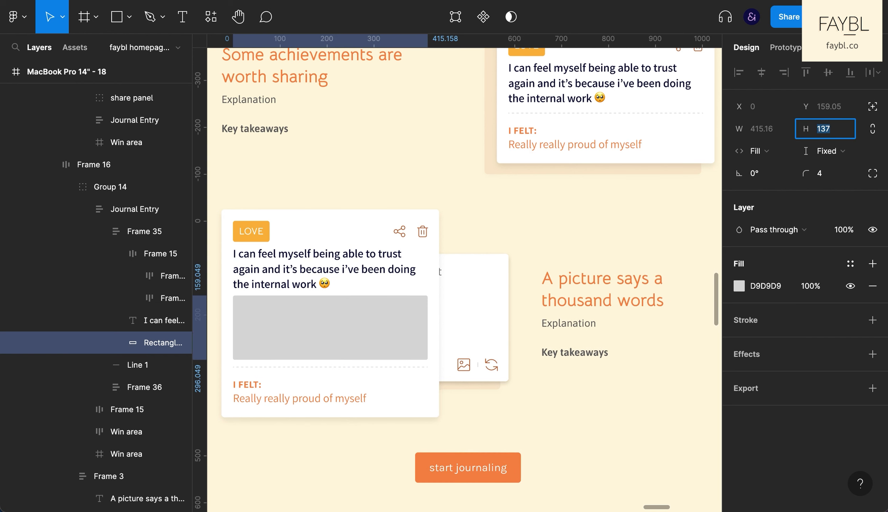
pyautogui.hotkey('shift', 'Up')
pyautogui.hotkey('shift', 'Up')
pyautogui.hotkey('shift', 'Up')
pyautogui.hotkey('shift', 'Up')
pyautogui.hotkey('shift', 'Up')
pyautogui.hotkey('shift', 'Up')
pyautogui.hotkey('shift', 'Up')
pyautogui.hotkey('shift', 'Up')
pyautogui.hotkey('shift', 'Up')
pyautogui.hotkey('shift', 'Up')
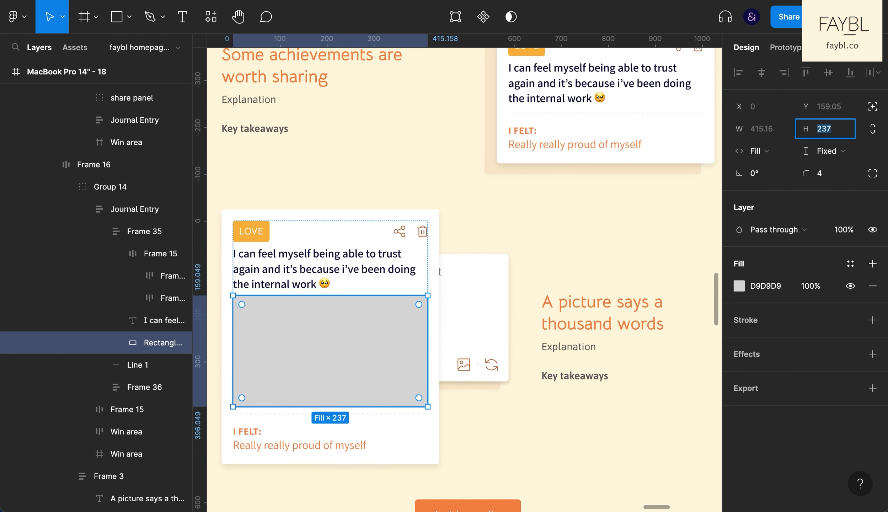
# - Nudge the journal entry card slightly to the right over the note card and check the row with the interface hidden
pyautogui.click(440, 261)
pyautogui.doubleClick(436, 263)
pyautogui.doubleClick(432, 263)
pyautogui.hotkey('shift', 'Right')
pyautogui.hscroll(-1, 319, 268)
pyautogui.press('super+backslash')
pyautogui.scroll(1, 533, 379)
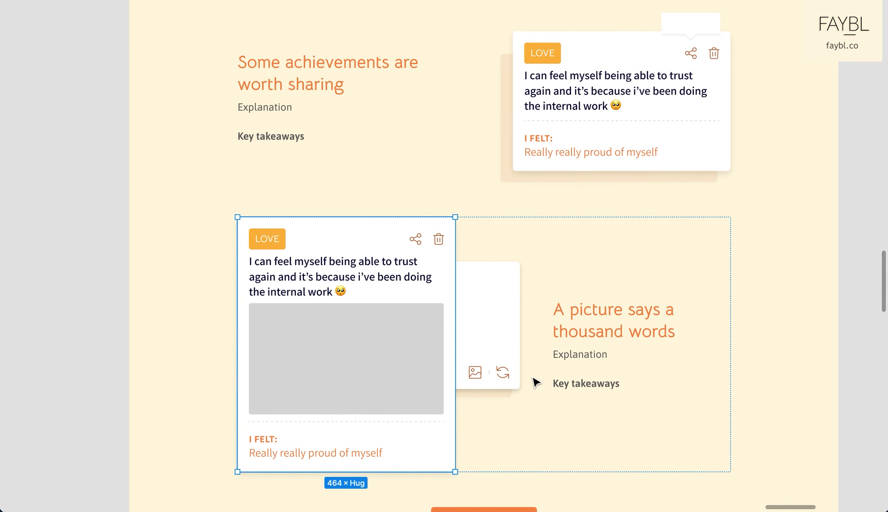
# - Set the placeholder rectangle's height to 257
pyautogui.doubleClick(333, 359)
pyautogui.press('super+backslash')
pyautogui.click(825, 129)
pyautogui.hotkey('shift', 'Up')
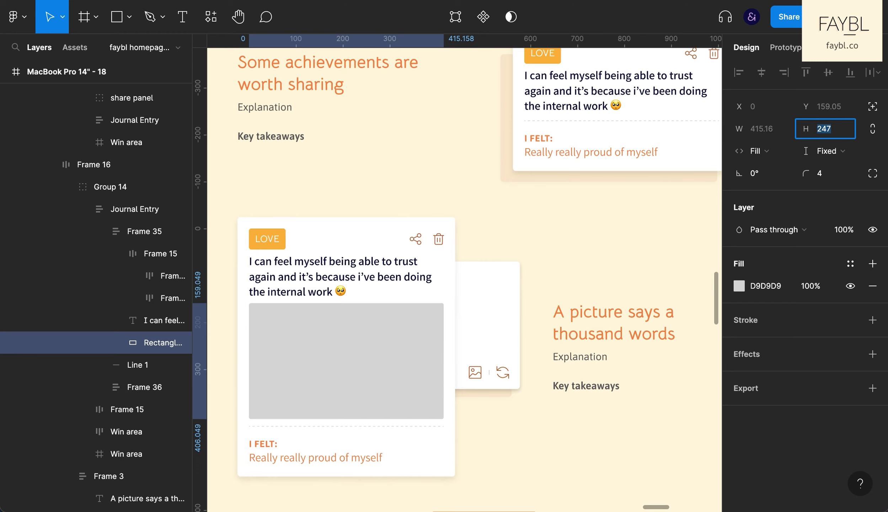
pyautogui.hotkey('shift', 'Up')
pyautogui.press('super+backslash')
pyautogui.click(121, 394)
# - Duplicate the placeholder rectangle, put one copy in its own group and use it as a mask
pyautogui.doubleClick(405, 364)
pyautogui.press('super+backslash')
pyautogui.hscroll(-2, 405, 363)
pyautogui.scroll(-1, 404, 363)
pyautogui.press('super+d')
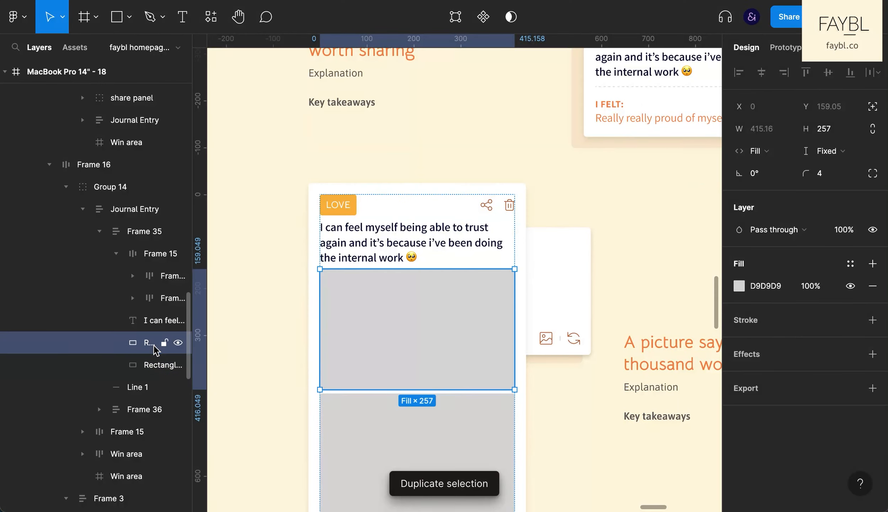
pyautogui.press('super+g')
pyautogui.click(159, 365)
pyautogui.rightClick(159, 364)
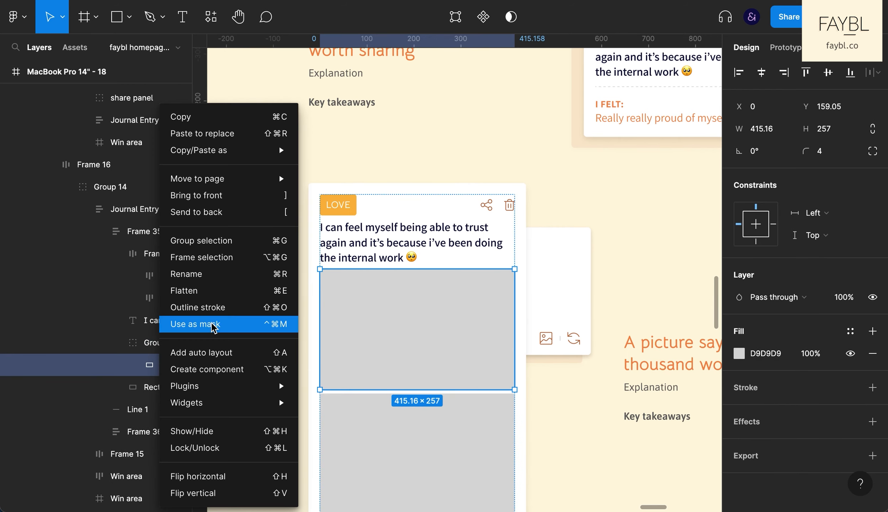
pyautogui.click(213, 325)
# - Paste the living room photo into the masked group and delete the leftover gray rectangle below it
pyautogui.click(161, 342)
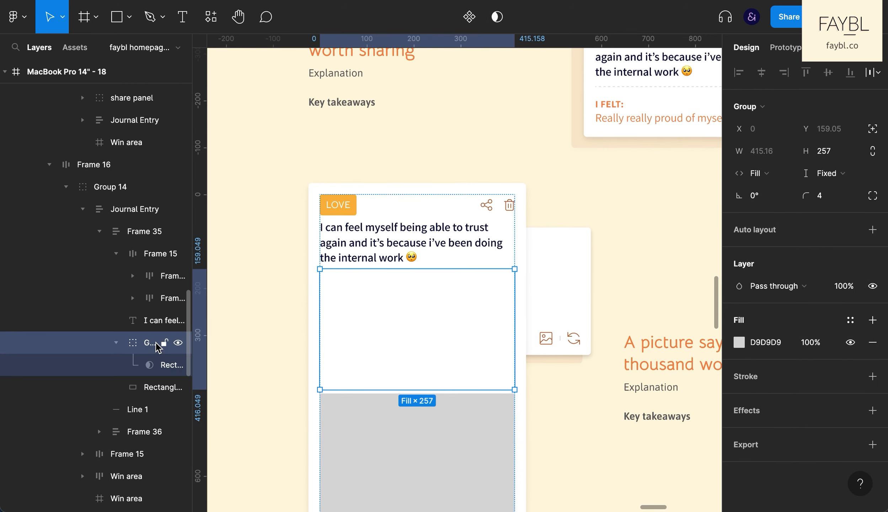
pyautogui.press('super+v')
pyautogui.click(153, 412)
pyautogui.press('BackSpace')
# - Scale the living room photo to 432 × 648 and shift it vertically inside the mask to show the sofa and wall pictures
pyautogui.click(161, 365)
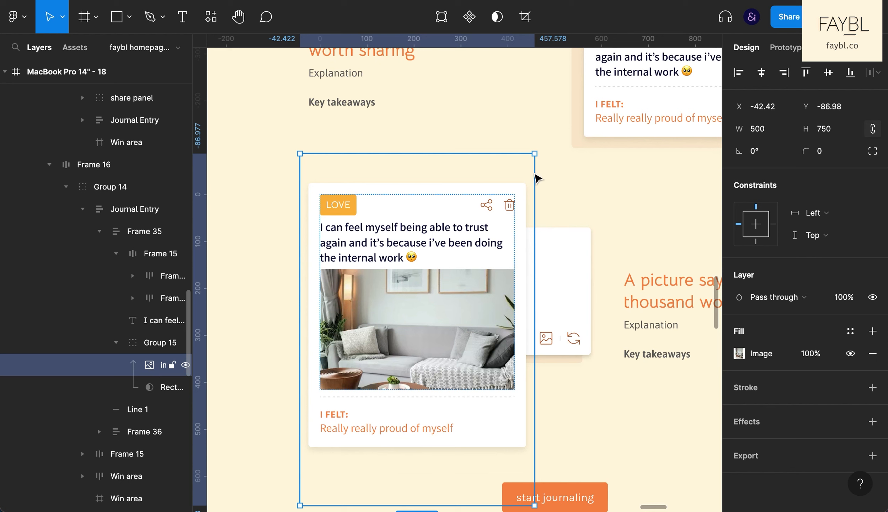
pyautogui.moveTo(535, 154); pyautogui.dragTo(520, 185)
pyautogui.hotkey('shift', 'Up')
pyautogui.hotkey('shift', 'Up')
pyautogui.hotkey('shift', 'Up')
pyautogui.hotkey('shift', 'Up')
pyautogui.hotkey('shift', 'Up')
pyautogui.hotkey('shift', 'Up')
pyautogui.hotkey('shift', 'Up')
pyautogui.hotkey('shift', 'Up')
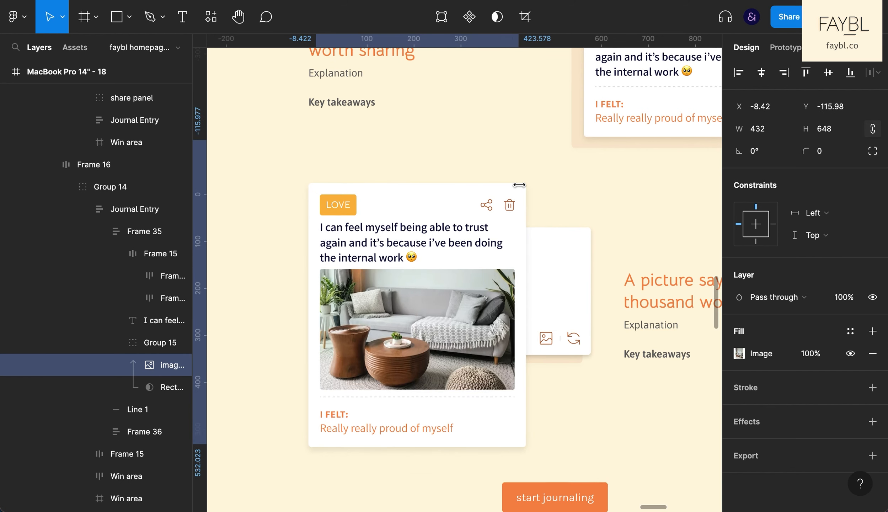
pyautogui.hotkey('shift', 'Down')
pyautogui.hotkey('shift', 'Down')
pyautogui.hotkey('shift', 'Down')
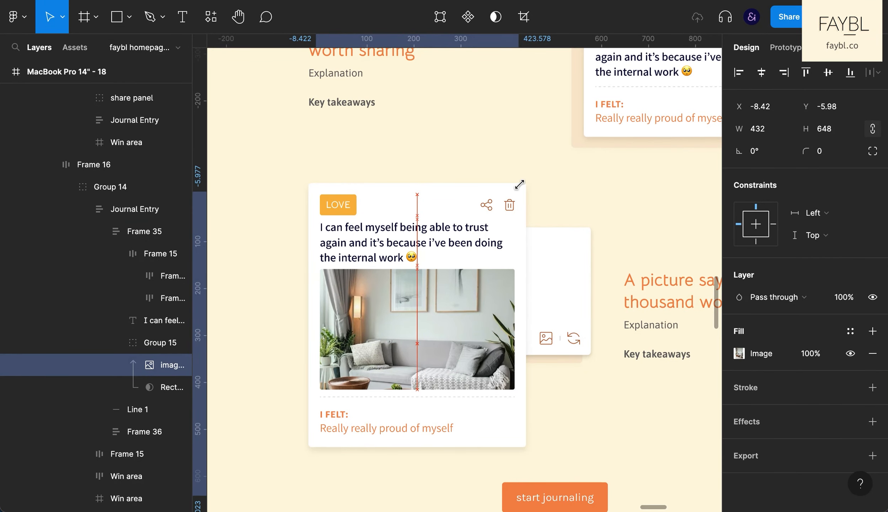
# - Paste the yoga class photo into the masked group and change the card's category label to "fitness"
pyautogui.click(144, 346)
pyautogui.hotkey('ctrl', 'v')
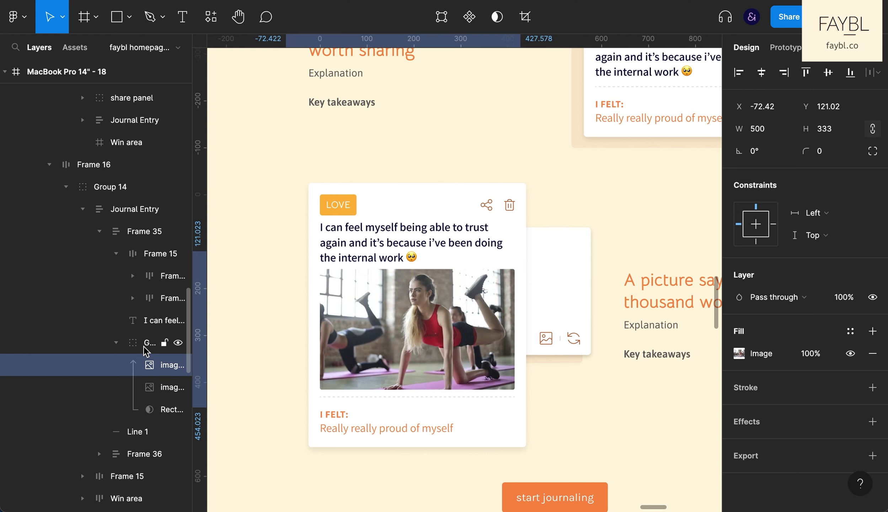
pyautogui.doubleClick(344, 205)
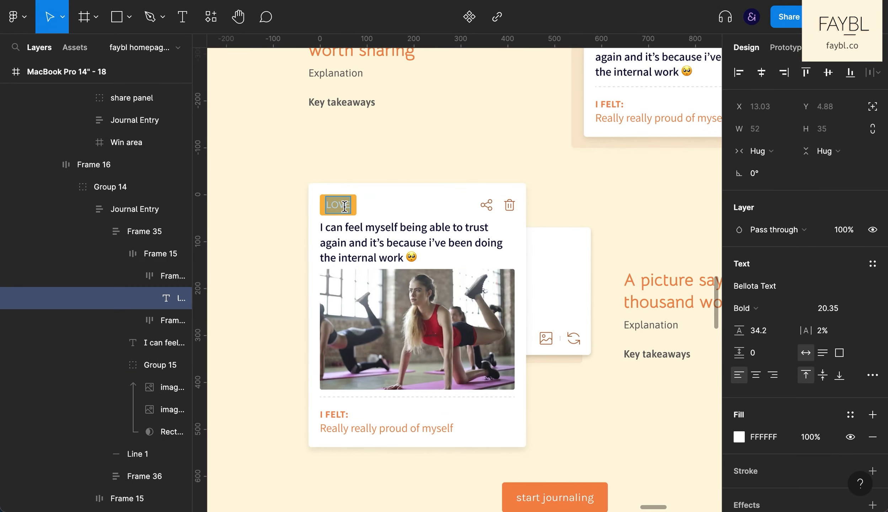
pyautogui.write('fitness')
# - Replace the card's entry text with "I'm back to my regular routine doing yoga twice a week"
pyautogui.doubleClick(385, 242)
pyautogui.hotkey('ctrl', 'a')
pyautogui.press('BackSpace')
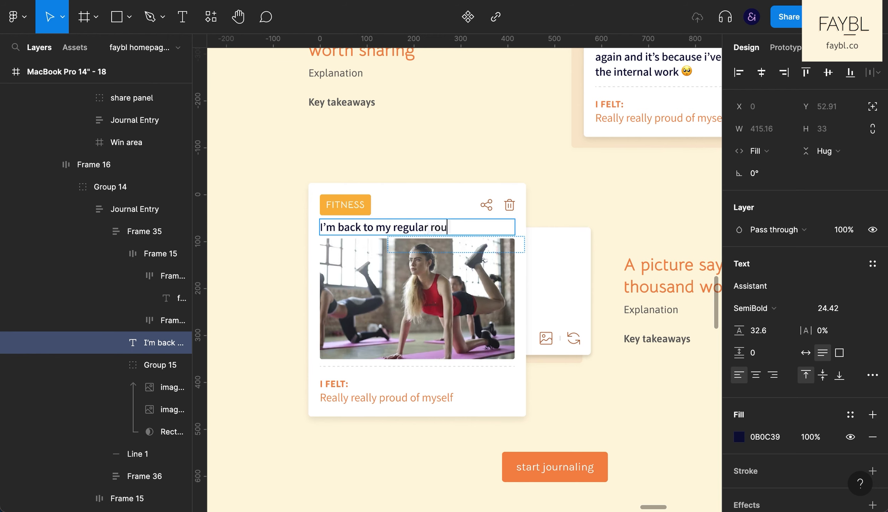
pyautogui.write('I’m back to my regular routine with yoga')
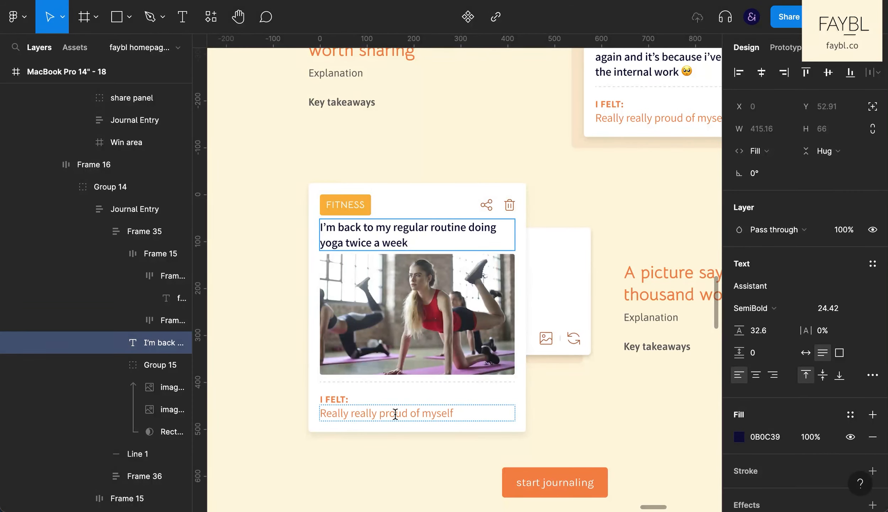
# - Replace the "I felt" text with "Grateful, I've been in a dark place with my mental health and this is my happy place"
pyautogui.doubleClick(395, 414)
pyautogui.write('Gr')
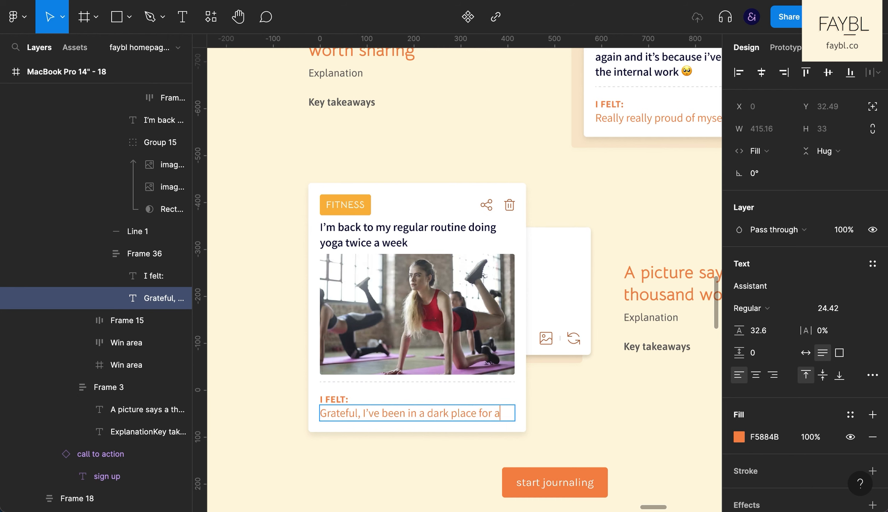
pyautogui.write(' whil')
pyautogui.hotkey('alt', 'shift', 'Left')
pyautogui.write('with my mental health')
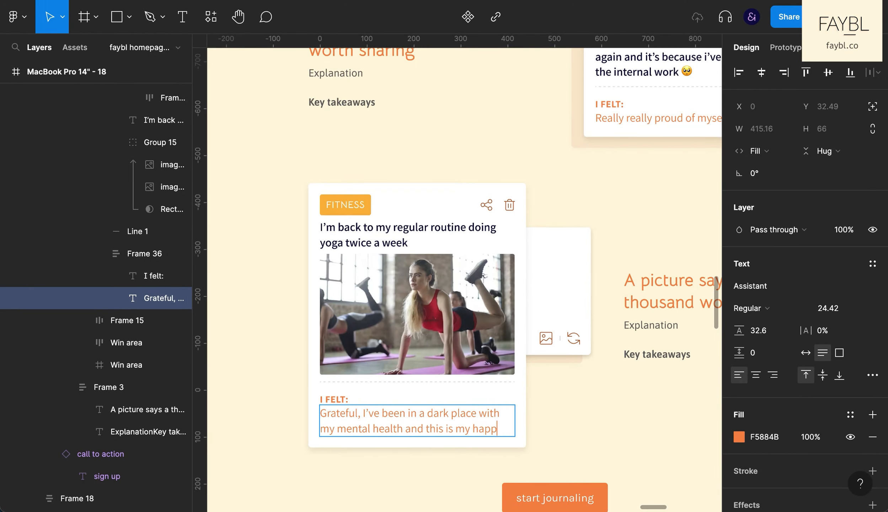
pyautogui.write('y place')
pyautogui.press('Escape')
# - Hide the interface and examine the layout of the third row's overlapping cards and text block
pyautogui.click(468, 494)
pyautogui.hscroll(2, 480, 473)
pyautogui.scroll(1, 481, 473)
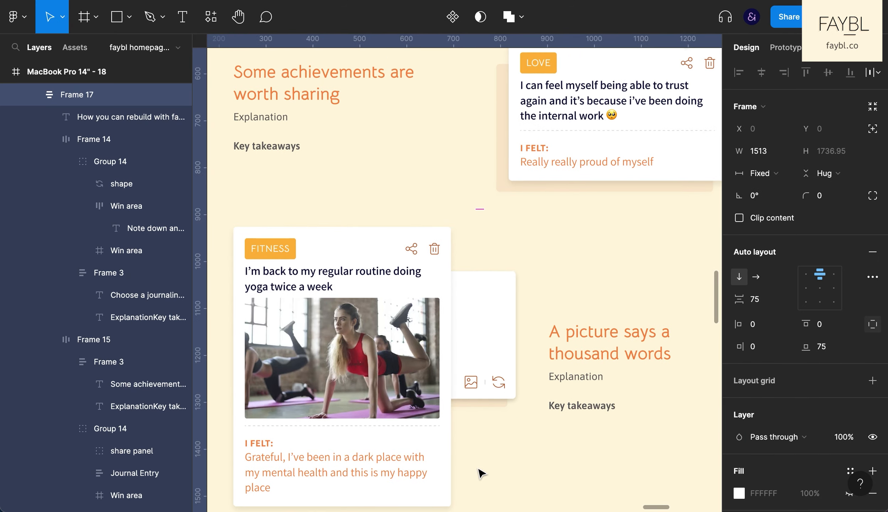
pyautogui.scroll(-2, 481, 473)
pyautogui.hscroll(2, 481, 473)
pyautogui.hscroll(-3, 500, 344)
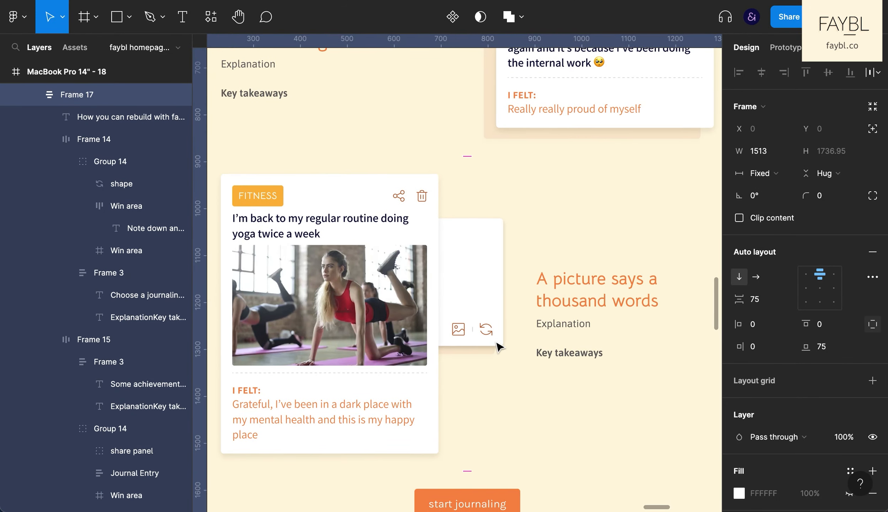
pyautogui.keyDown('super'); pyautogui.click(485, 373); pyautogui.keyUp('super')
pyautogui.press('super+backslash')
pyautogui.hscroll(2, 485, 373)
pyautogui.scroll(-1, 485, 372)
pyautogui.click(834, 354)
pyautogui.keyDown('super'); pyautogui.click(621, 273); pyautogui.keyUp('super')
pyautogui.click(596, 311)
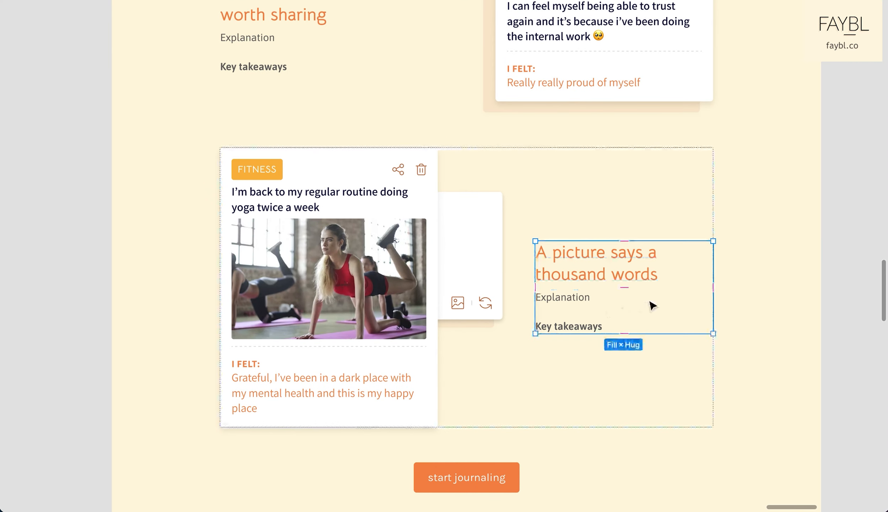
pyautogui.click(854, 396)
# - Set the opacity of the refresh icon on the third row's note card to 20%
pyautogui.keyDown('super'); pyautogui.click(486, 304); pyautogui.keyUp('super')
pyautogui.press('2')
pyautogui.click(847, 332)
# - Duplicate the "Some achievements are worth sharing" row and place the copy below the picture row as a fourth row
pyautogui.scroll(-3, 714, 391)
pyautogui.scroll(-1, 638, 322)
pyautogui.scroll(6, 639, 321)
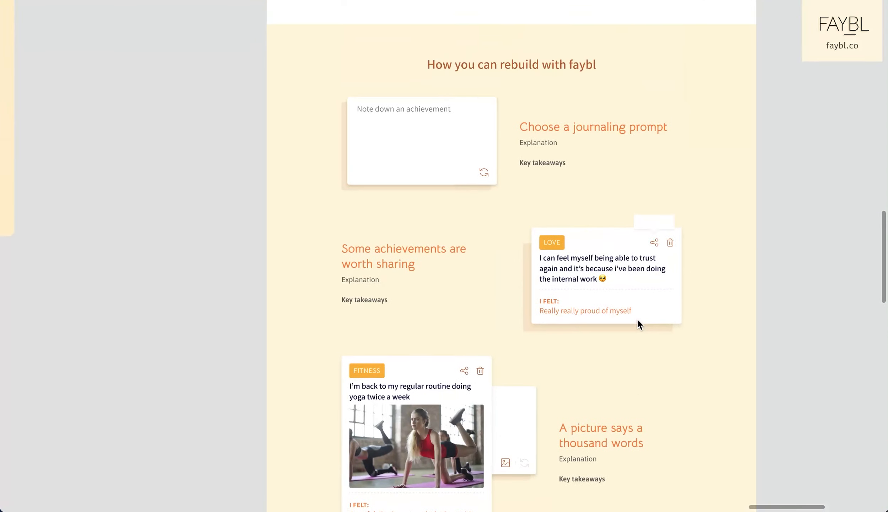
pyautogui.scroll(-10, 795, 323)
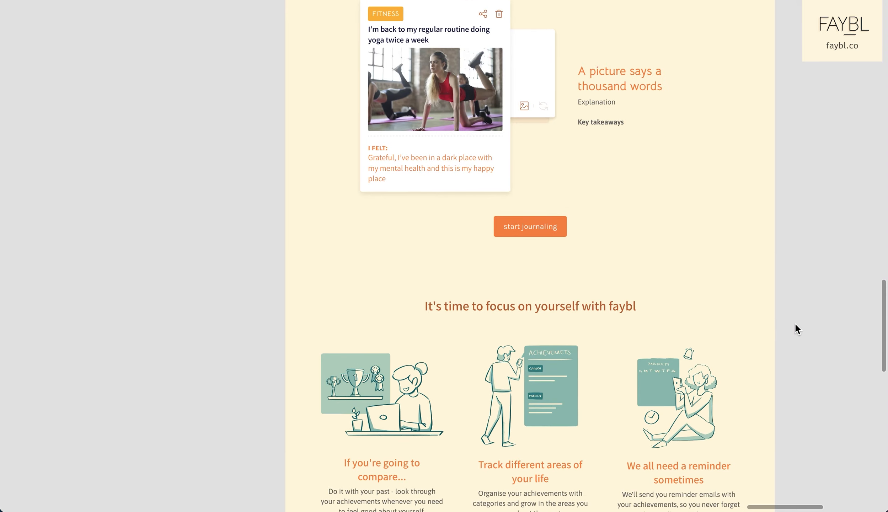
pyautogui.scroll(6, 795, 323)
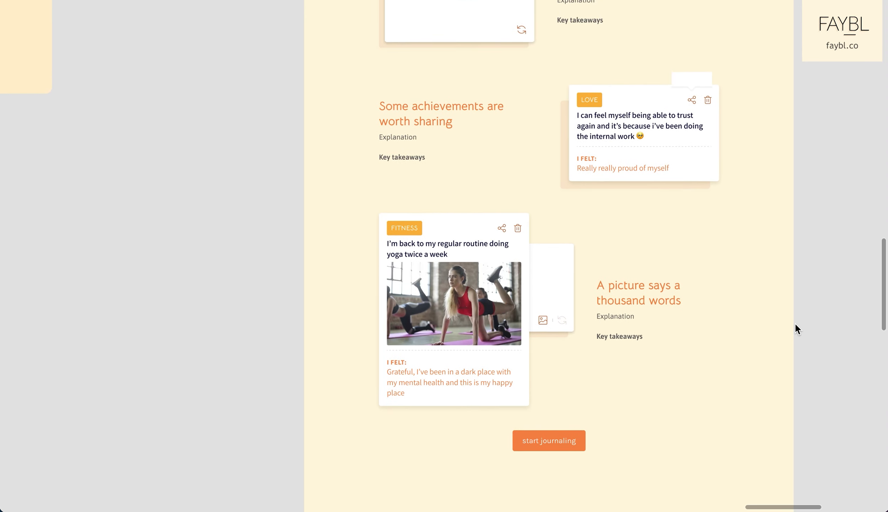
pyautogui.scroll(1, 666, 200)
pyautogui.click(648, 188)
pyautogui.press('super+d')
pyautogui.scroll(-6, 660, 302)
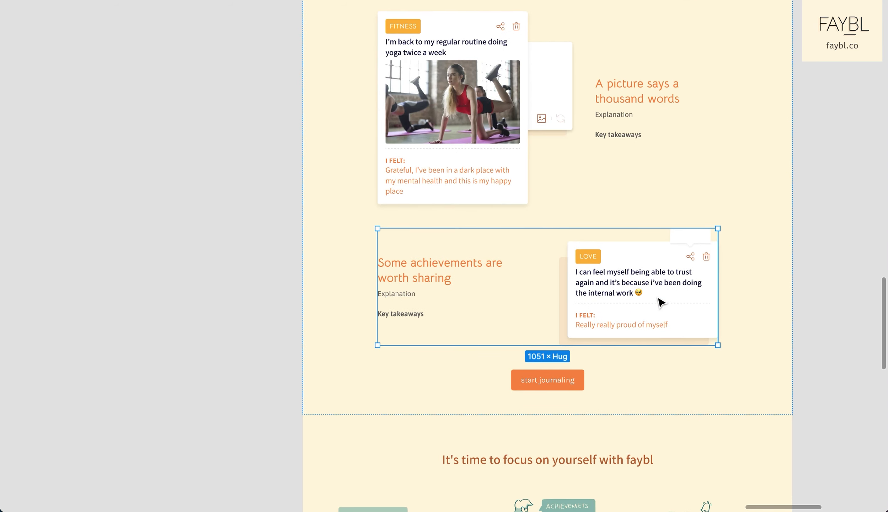
# - Change the fourth row's heading to "Manage all areas of your life"
pyautogui.scroll(3, 660, 302)
pyautogui.doubleClick(296, 268)
pyautogui.write('Manage a')
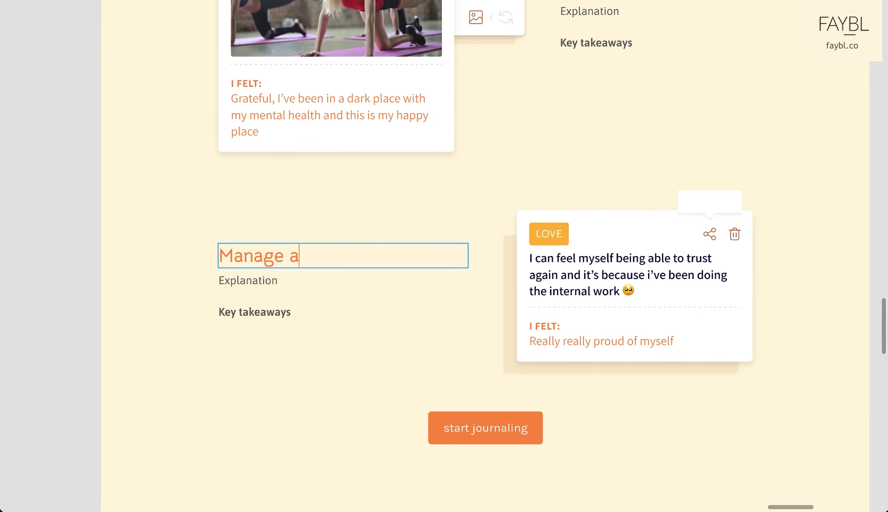
pyautogui.press('Escape')
# - Delete the share bubble and its pointer above the fourth row's LOVE card
pyautogui.keyDown('super'); pyautogui.click(699, 210); pyautogui.keyUp('super')
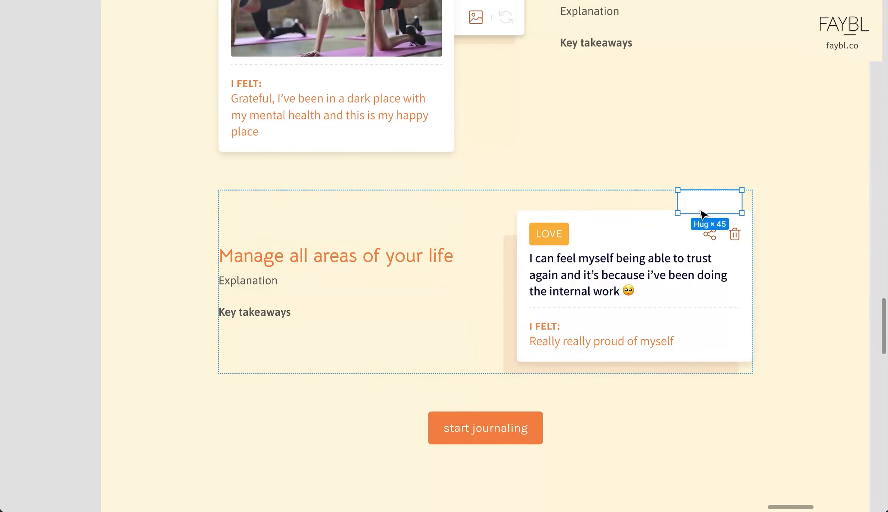
pyautogui.press('Delete')
pyautogui.keyDown('super'); pyautogui.click(711, 218); pyautogui.keyUp('super')
pyautogui.keyDown('super'); pyautogui.click(711, 204); pyautogui.keyUp('super')
pyautogui.press('Delete')
# - Duplicate the fourth row's LOVE card and offset the copy down and to the right of the original
pyautogui.keyDown('super'); pyautogui.click(663, 251); pyautogui.keyUp('super')
pyautogui.keyDown('super'); pyautogui.click(686, 324); pyautogui.keyUp('super')
pyautogui.click(744, 370)
pyautogui.doubleClick(689, 271)
pyautogui.click(692, 275)
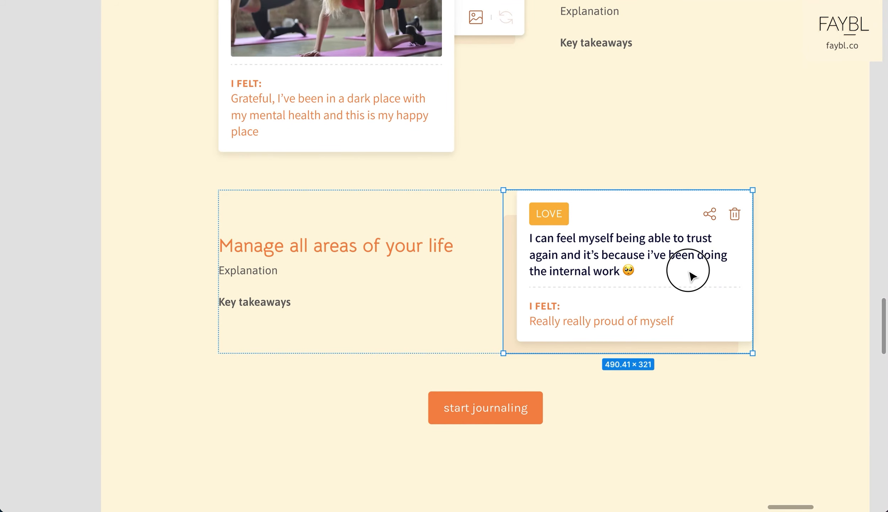
pyautogui.press('super+d')
pyautogui.hotkey('shift', 'Right')
pyautogui.hotkey('shift', 'Right')
pyautogui.hotkey('shift', 'Right')
pyautogui.hotkey('shift', 'Right')
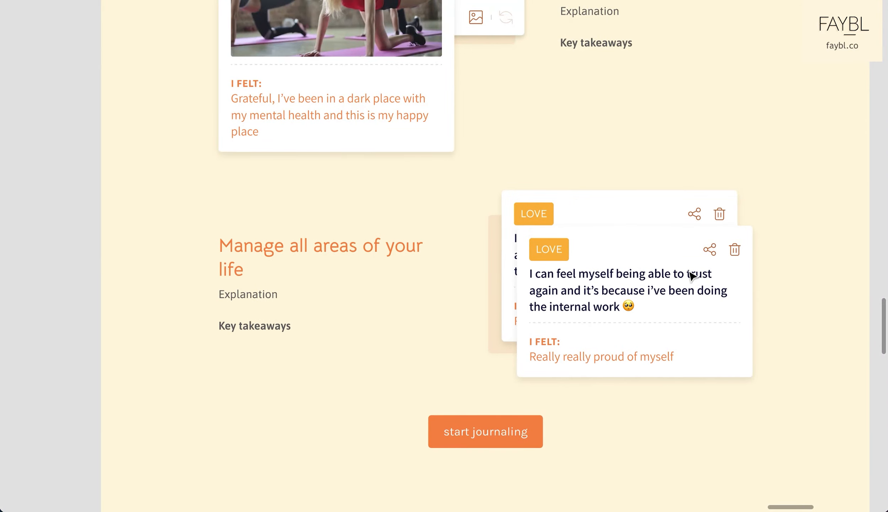
pyautogui.hotkey('shift', 'Up')
# - Duplicate the offset card once more and nudge the copies so the three cards form an evenly stepped cascade
pyautogui.press('super+d')
pyautogui.hotkey('shift', 'Right')
pyautogui.hotkey('shift', 'Right')
pyautogui.hotkey('shift', 'Right')
pyautogui.hotkey('shift', 'Up')
pyautogui.hotkey('shift', 'Right')
pyautogui.hotkey('shift', 'Down')
pyautogui.press('Down')
pyautogui.press('Down')
pyautogui.press('Down')
pyautogui.press('Down')
pyautogui.keyDown('shift'); pyautogui.click(630, 244); pyautogui.keyUp('shift')
pyautogui.press('Down')
pyautogui.press('Down')
pyautogui.press('Down')
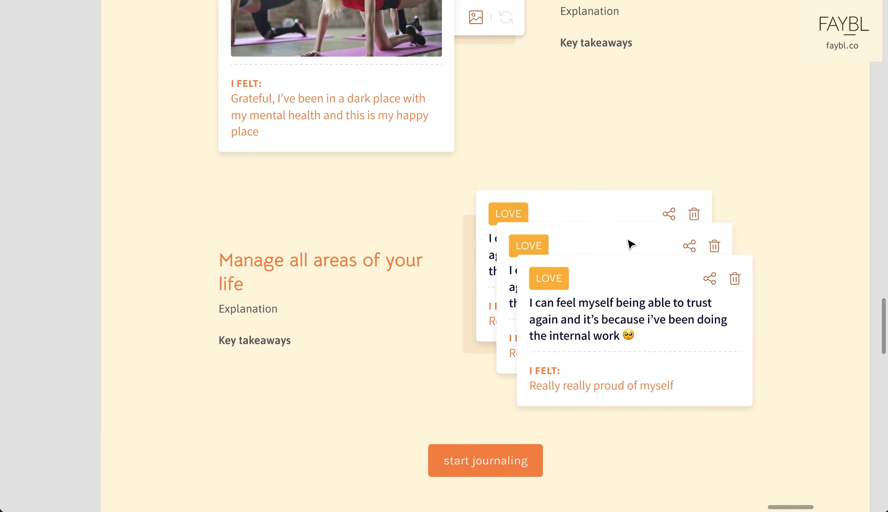
# - Relabel the category tags of the fourth row's back, middle and front cards as PERSONAL FINANCE, CAREER and FAMILY
pyautogui.doubleClick(512, 210)
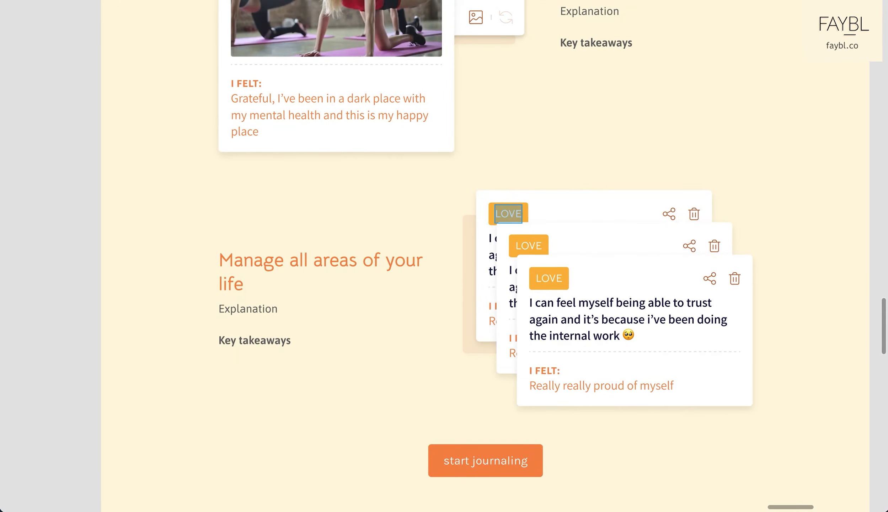
pyautogui.write('FAMILY')
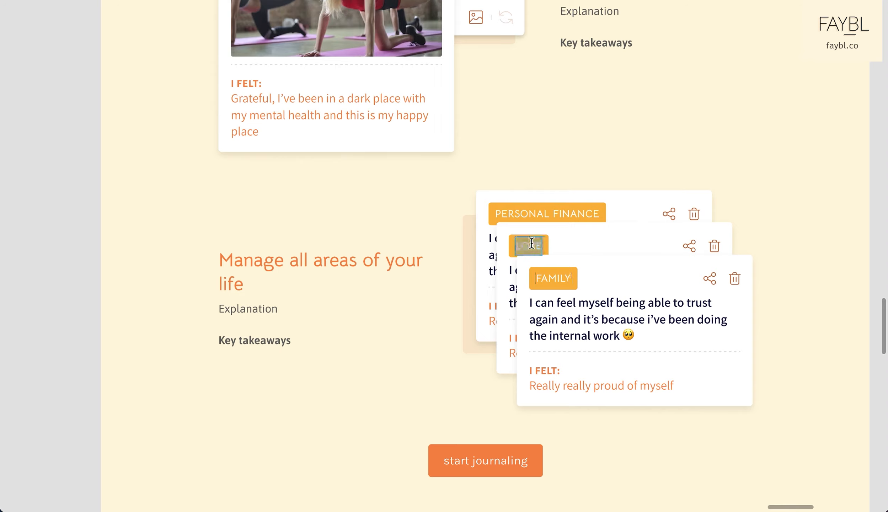
pyautogui.keyDown('super'); pyautogui.click(491, 260); pyautogui.keyUp('super')
pyautogui.doubleClick(490, 260)
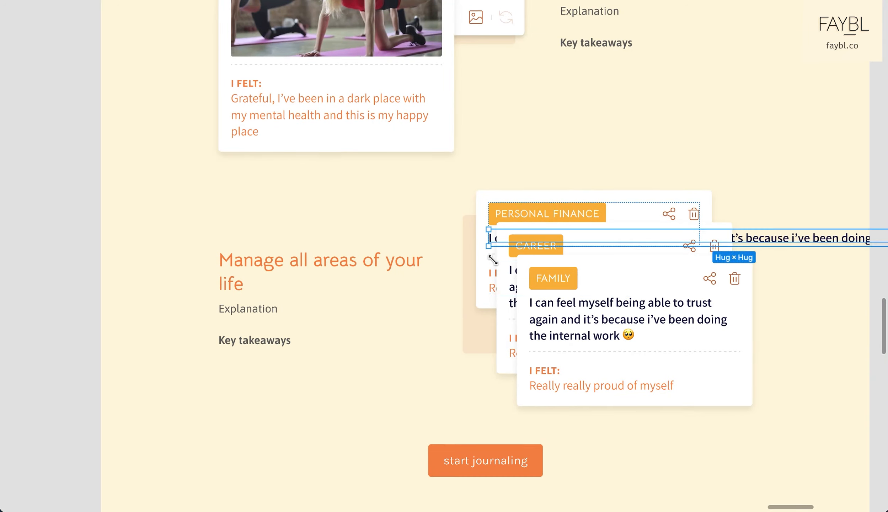
pyautogui.press('super+z')
# - Replace the FAMILY card's achievement text with "I finally reconnected with my favourite cousin. It’s been 5 years and I owed her an apology", without the emoji
pyautogui.click(586, 342)
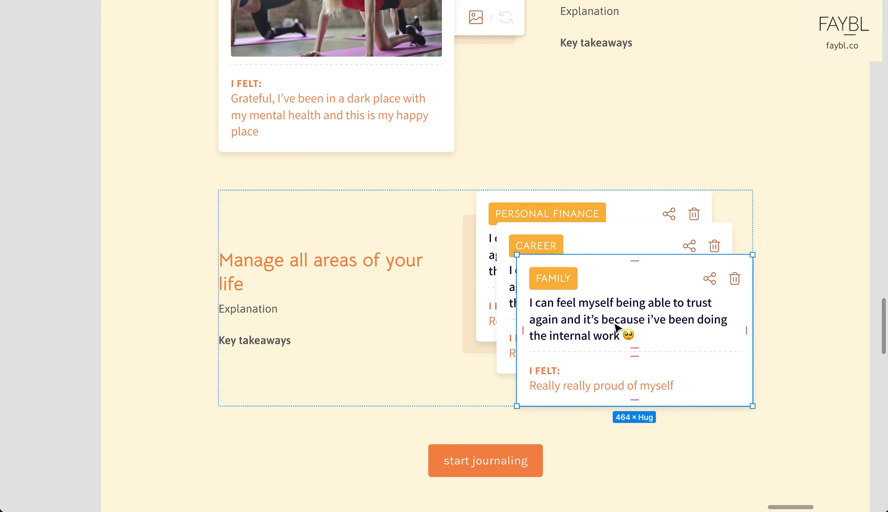
pyautogui.keyDown('super'); pyautogui.doubleClick(595, 317); pyautogui.keyUp('super')
pyautogui.press('Left')
pyautogui.hotkey('alt', 'shift', 'Right')
pyautogui.hotkey('alt', 'shift', 'Right')
pyautogui.hotkey('shift', 'Down')
pyautogui.hotkey('shift', 'Down')
pyautogui.hotkey('shift', 'Down')
pyautogui.hotkey('alt', 'shift', 'Left')
pyautogui.hotkey('shift', 'Right')
pyautogui.hotkey('shift', 'Right')
pyautogui.hotkey('shift', 'Right')
pyautogui.hotkey('shift', 'Right')
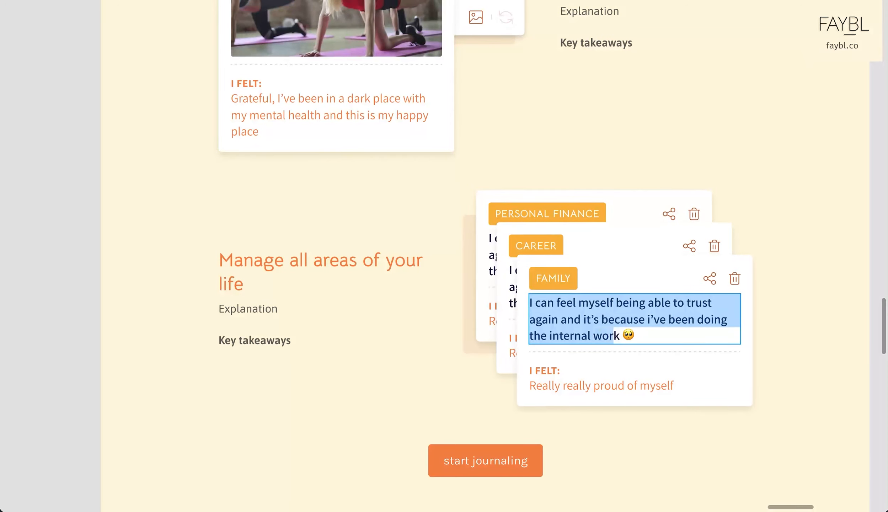
pyautogui.write('I fi')
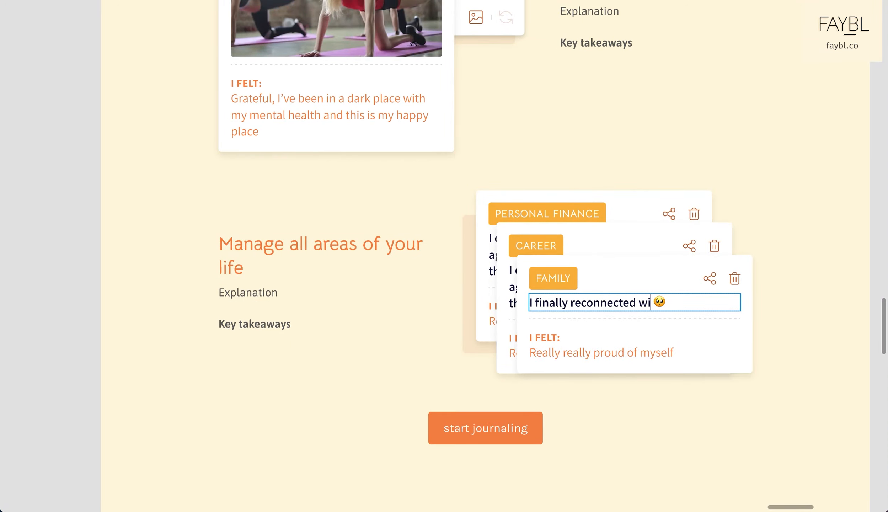
pyautogui.write('nally reconnected with my favourite cousin. It’s been')
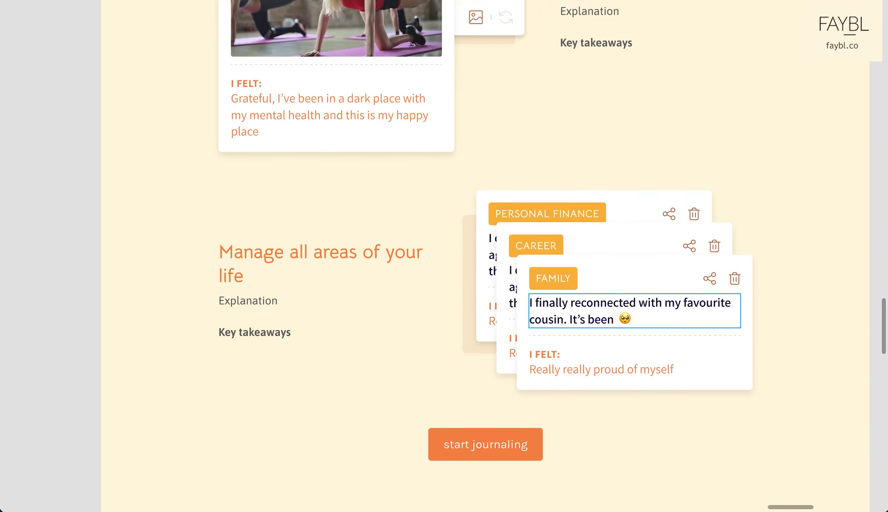
pyautogui.write('owed her an apology')
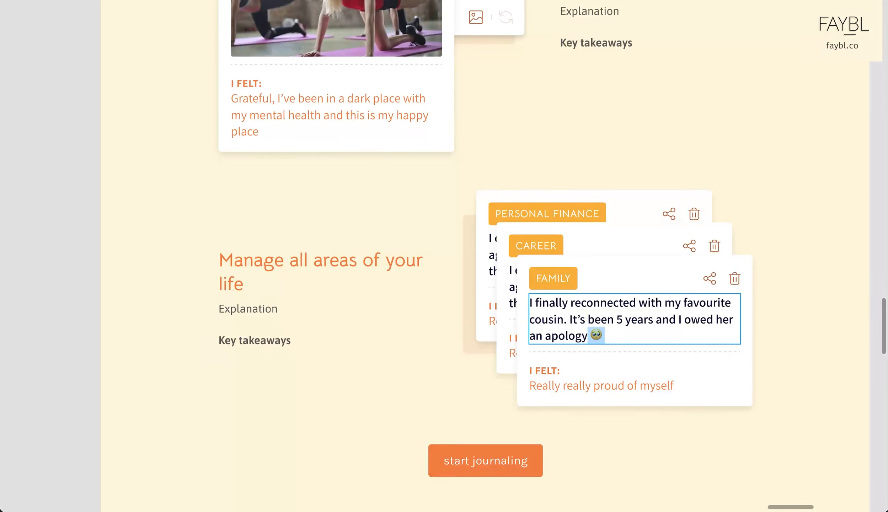
pyautogui.press('BackSpace')
# - Replace the FAMILY card's feeling text with "Glad she’s back in my life, I never want to lose here again"
pyautogui.doubleClick(577, 384)
pyautogui.write('Glad she’s back in my life,')
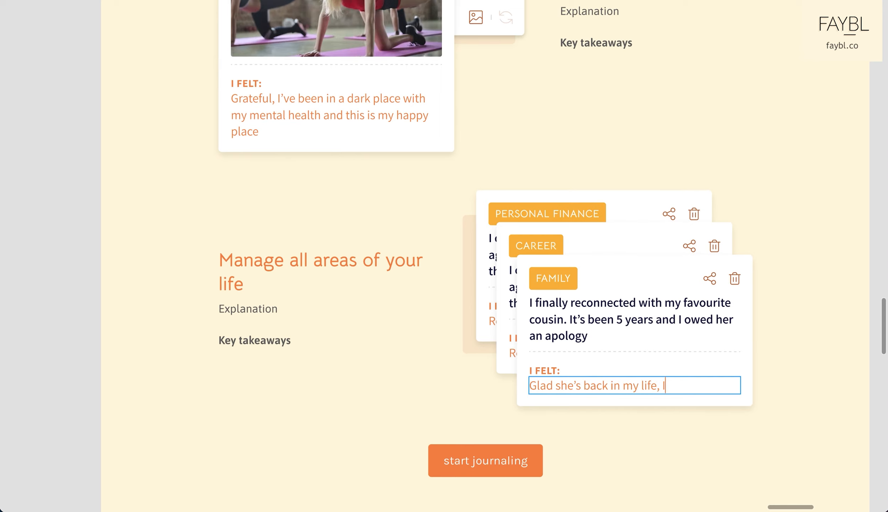
pyautogui.write('o lose here again')
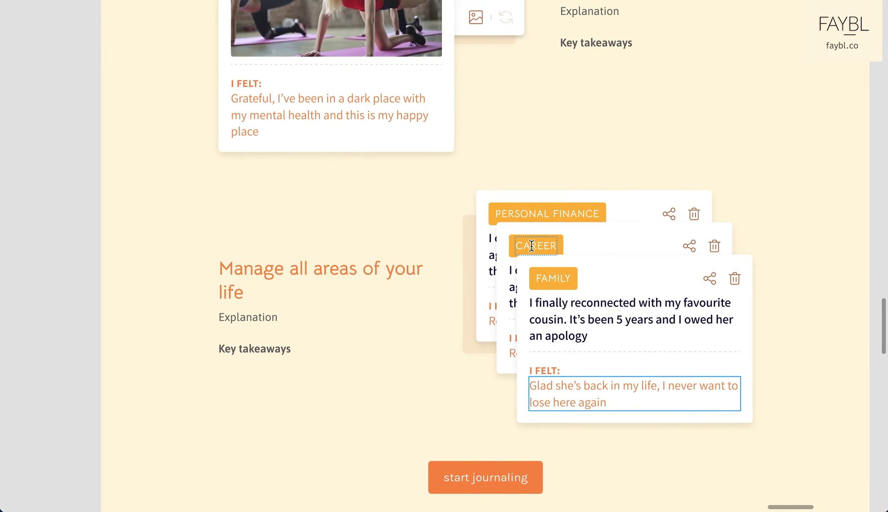
# - Relabel the middle card as MORNING ROUTINE and replace its achievement and feeling texts
pyautogui.click(511, 283)
pyautogui.press('super+a')
pyautogui.press('super+v')
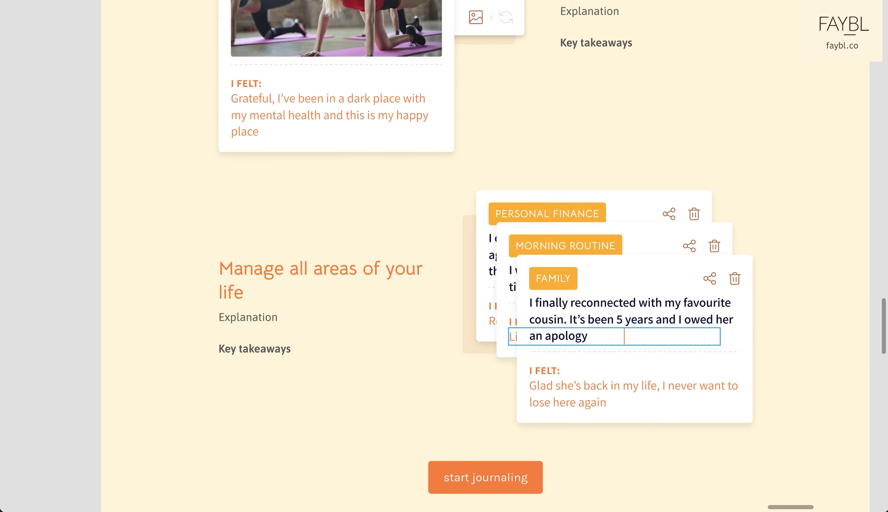
# - Examine how the fourth row's stacked cards sit with the other rows and the section below
pyautogui.click(87, 302)
pyautogui.click(87, 301)
pyautogui.scroll(-5, 259, 418)
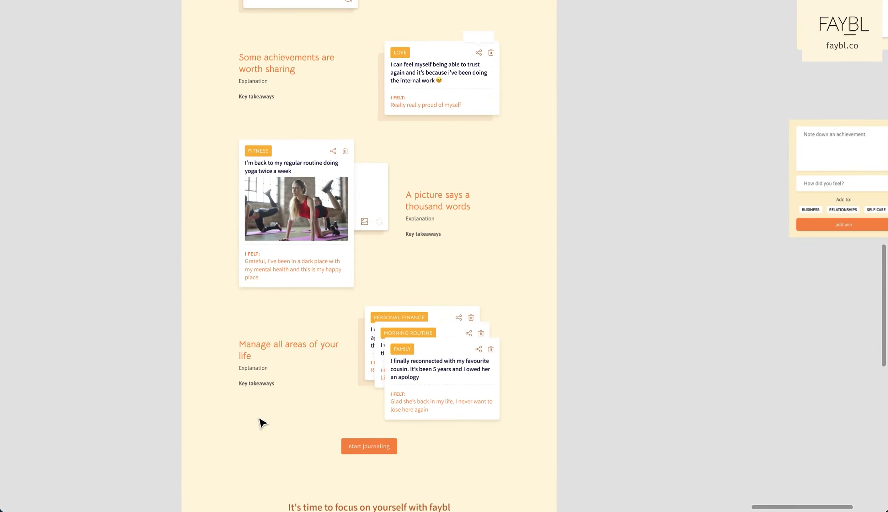
pyautogui.scroll(5, 279, 414)
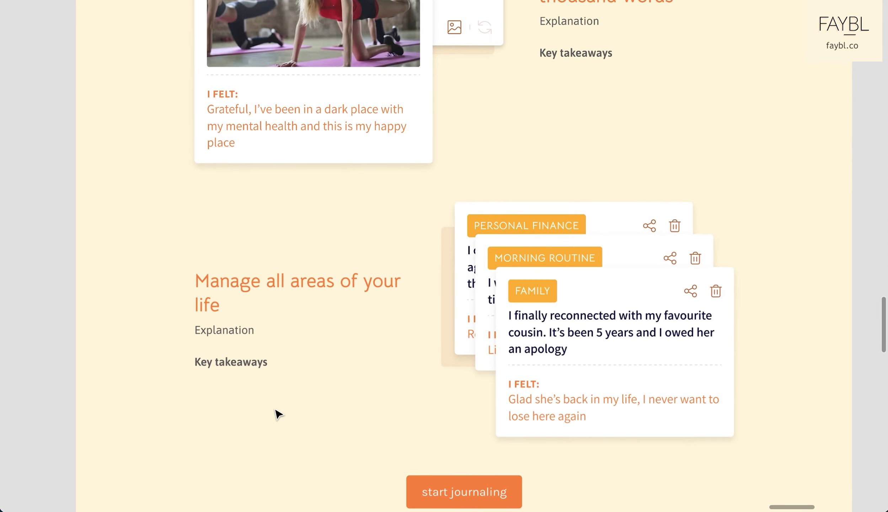
pyautogui.scroll(-10, 371, 393)
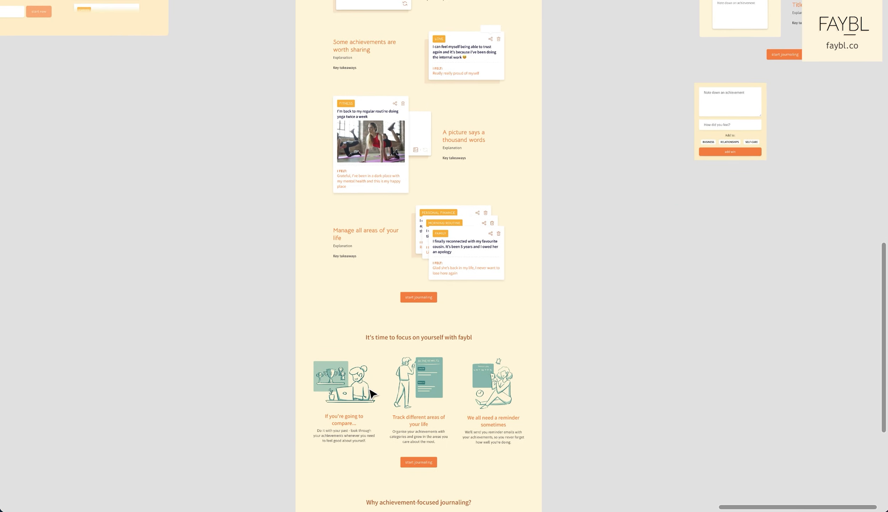
pyautogui.scroll(2, 388, 280)
pyautogui.scroll(8, 410, 319)
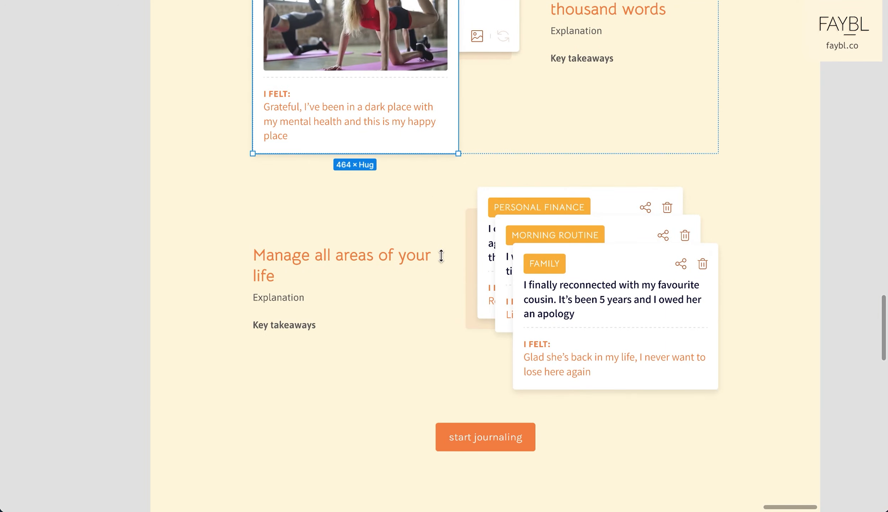
pyautogui.click(452, 298)
pyautogui.scroll(15, 451, 297)
pyautogui.scroll(-10, 483, 202)
pyautogui.scroll(-5, 759, 329)
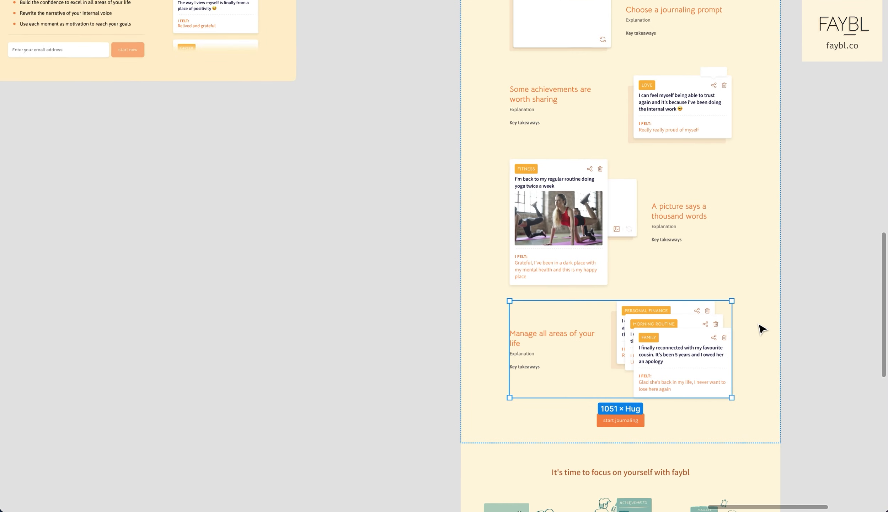
pyautogui.scroll(2, 759, 329)
# - Show the interface and move the "How you can rebuild with faybl" heading layer out of Frame 17 to directly inside Frame 14
pyautogui.click(646, 274)
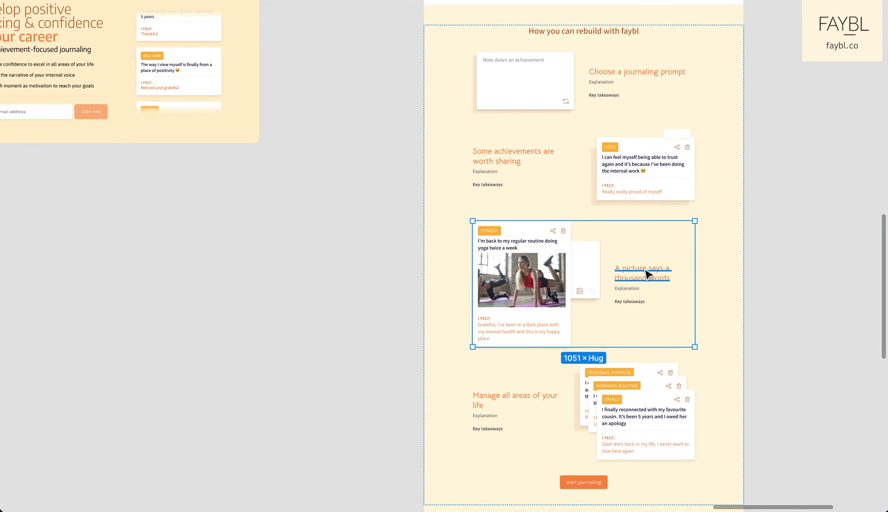
pyautogui.press('super+backslash')
pyautogui.scroll(10, 68, 314)
pyautogui.click(33, 230)
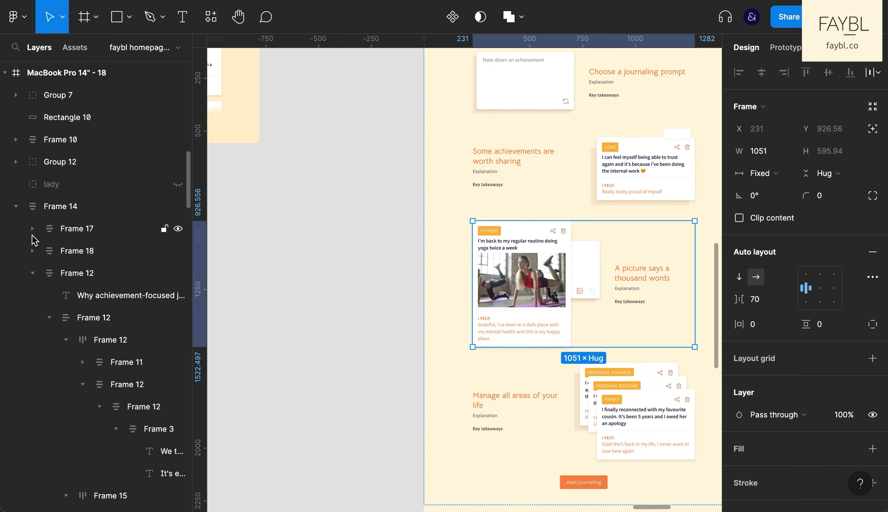
pyautogui.click(33, 274)
pyautogui.click(69, 206)
pyautogui.scroll(3, 531, 235)
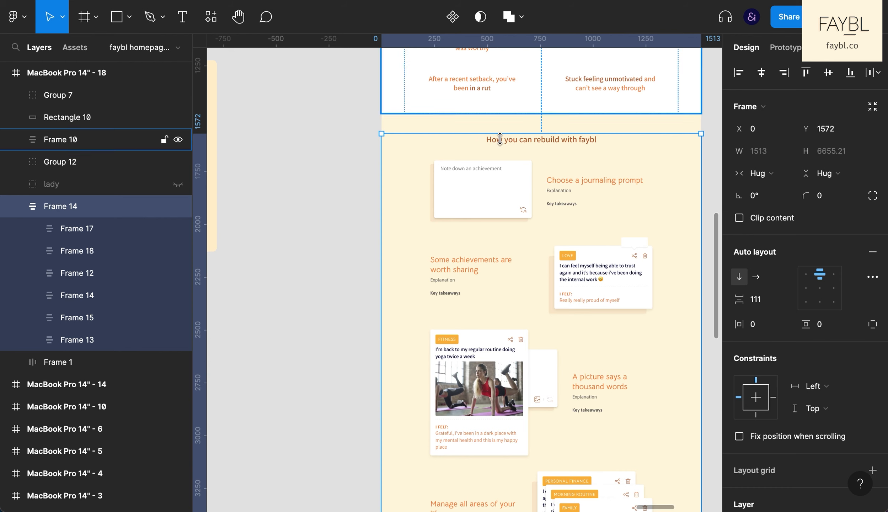
pyautogui.click(517, 148)
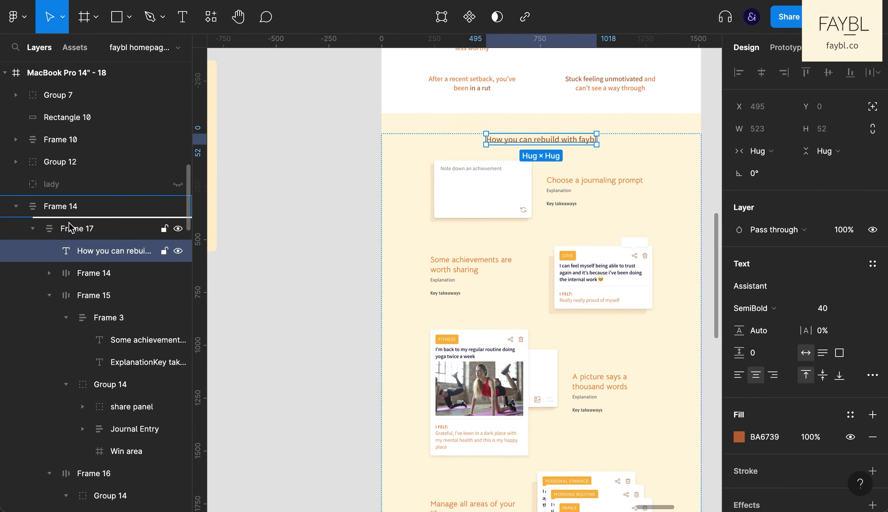
pyautogui.moveTo(68, 223); pyautogui.dragTo(69, 223)
# - Try to group the frames below the section heading and turn the group into an auto layout frame
pyautogui.click(33, 251)
pyautogui.click(58, 252)
pyautogui.keyDown('shift'); pyautogui.click(82, 365); pyautogui.keyUp('shift')
pyautogui.press('super+g')
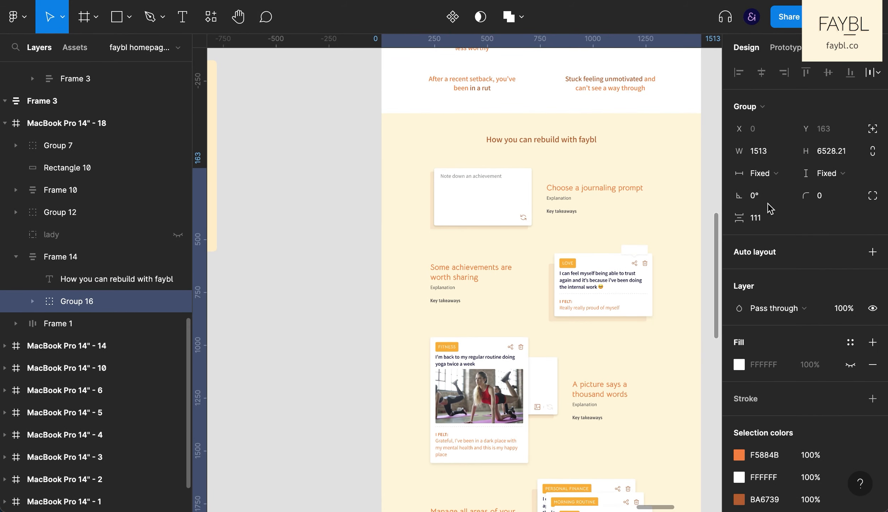
pyautogui.hotkey('shift', 'a')
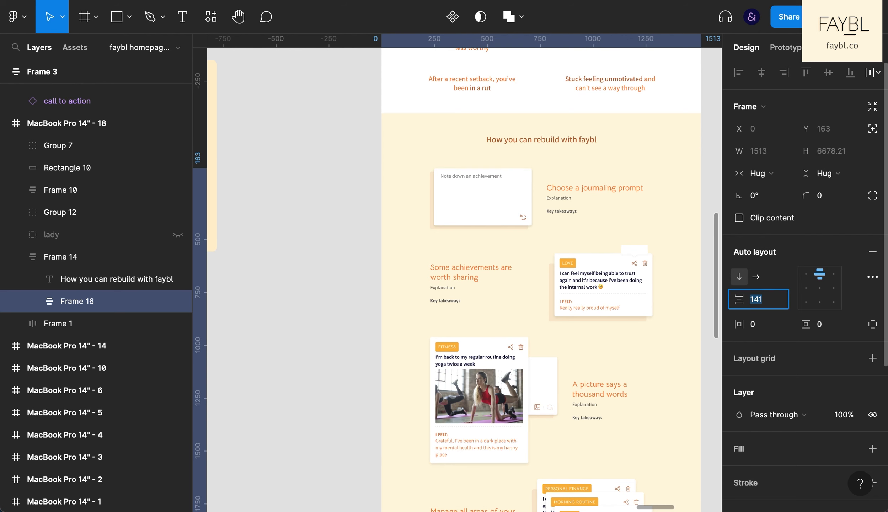
pyautogui.click(32, 301)
pyautogui.click(81, 324)
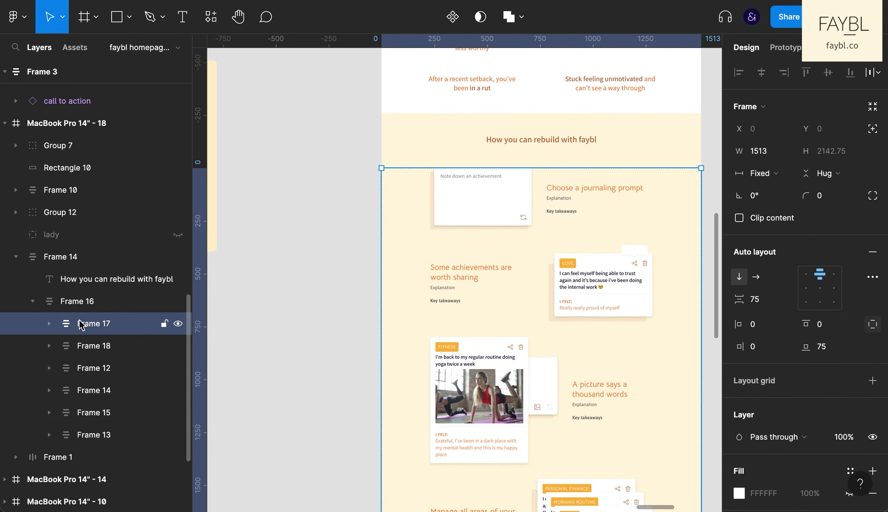
pyautogui.click(82, 348)
pyautogui.scroll(-4, 440, 338)
# - Undo the auto layout and grouping of the frames below the section heading
pyautogui.press('super+z')
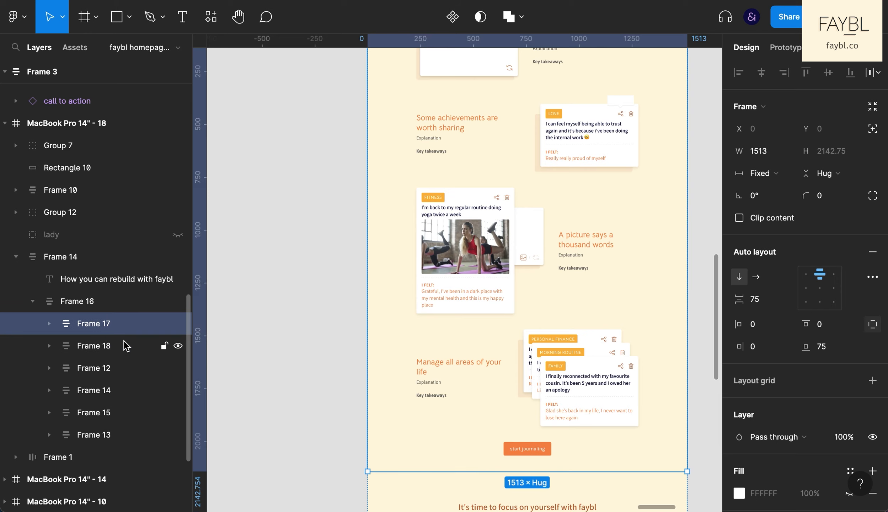
pyautogui.press('super+z')
pyautogui.press('super+z')
pyautogui.press('super+z')
pyautogui.press('super+z')
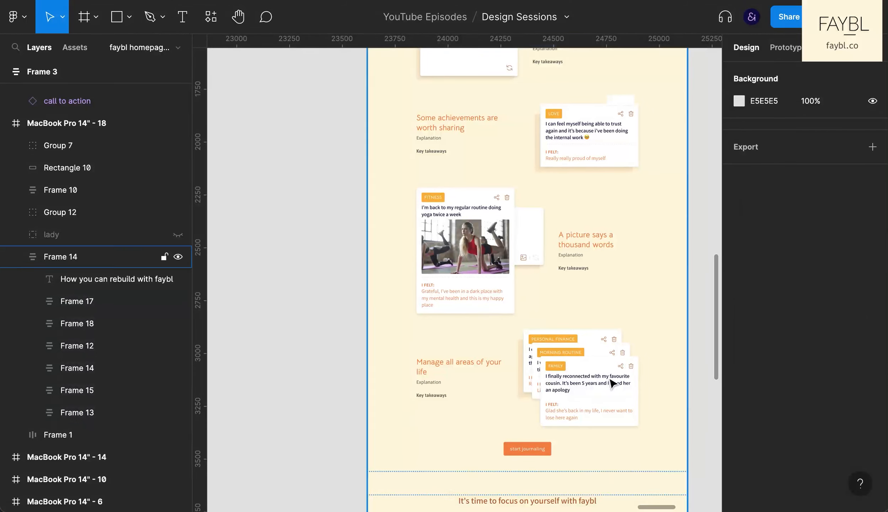
# - Set the vertical auto layout spacing between the rows in Frame 17 to 125
pyautogui.keyDown('super'); pyautogui.click(613, 383); pyautogui.keyUp('super')
pyautogui.scroll(8, 79, 231)
pyautogui.scroll(15, 52, 173)
pyautogui.click(557, 232)
pyautogui.click(54, 339)
pyautogui.click(549, 356)
pyautogui.click(77, 171)
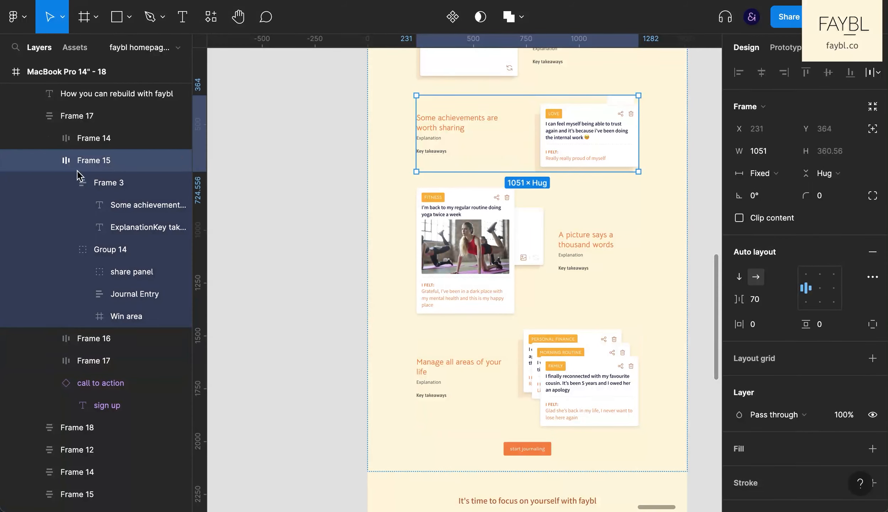
pyautogui.click(49, 160)
pyautogui.click(80, 115)
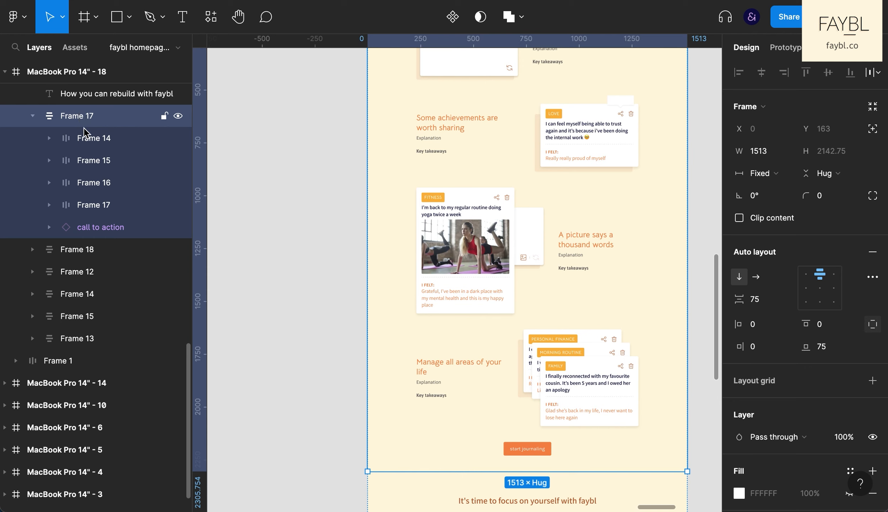
pyautogui.click(764, 300)
pyautogui.hotkey('shift', 'Up')
pyautogui.hotkey('shift', 'Up')
pyautogui.hotkey('shift', 'Up')
pyautogui.hotkey('shift', 'Up')
pyautogui.hotkey('shift', 'Up')
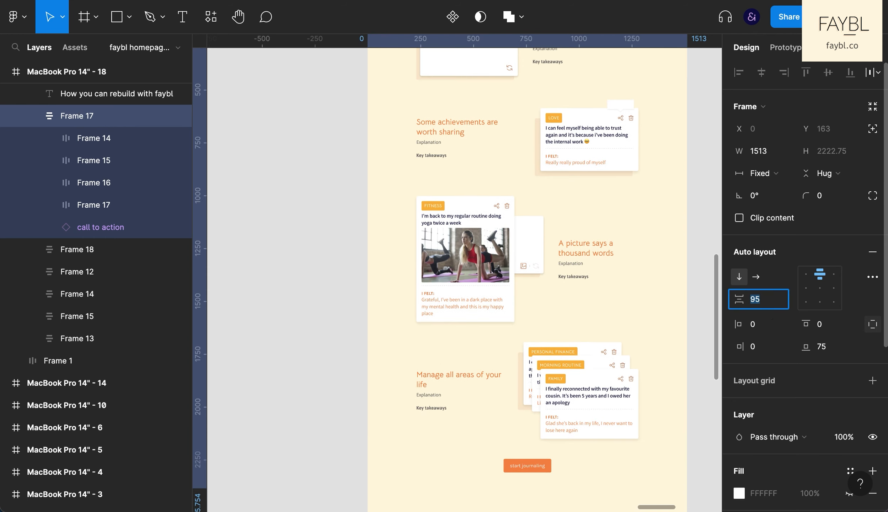
# - Hide the interface and examine the spacing from the section heading down through the four rows
pyautogui.scroll(3, 567, 399)
pyautogui.scroll(3, 568, 398)
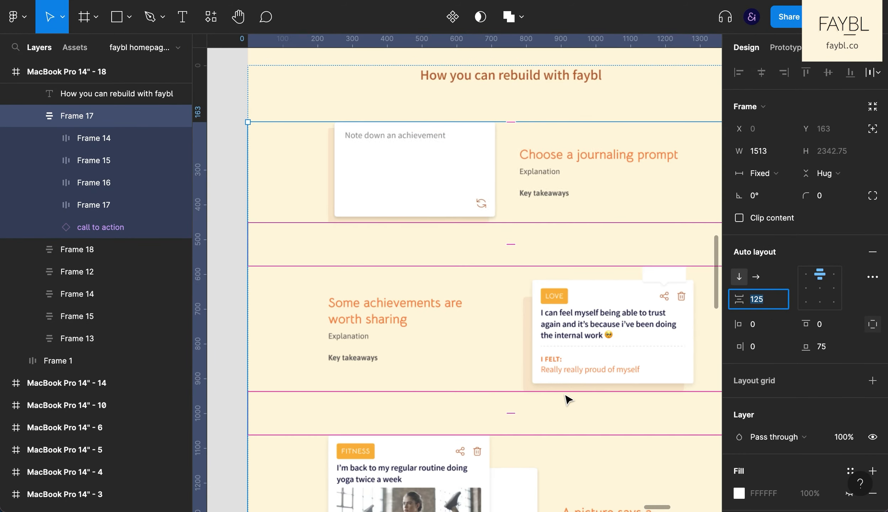
pyautogui.press('super+backslash')
pyautogui.scroll(4, 626, 241)
pyautogui.scroll(-1, 626, 240)
pyautogui.scroll(2, 627, 241)
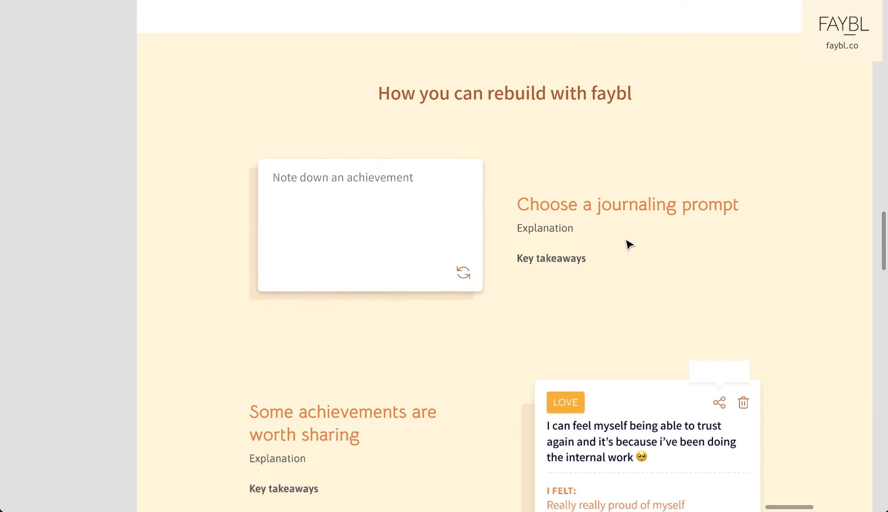
pyautogui.scroll(-4, 626, 240)
pyautogui.scroll(-15, 627, 243)
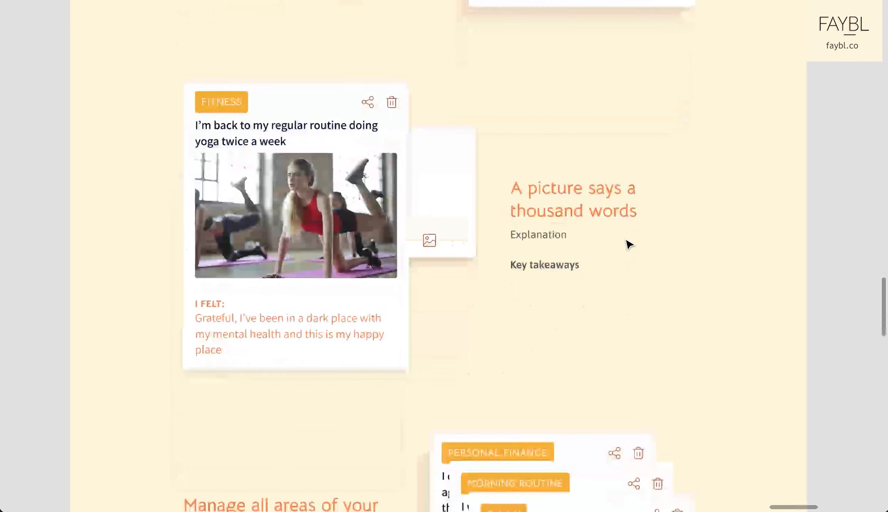